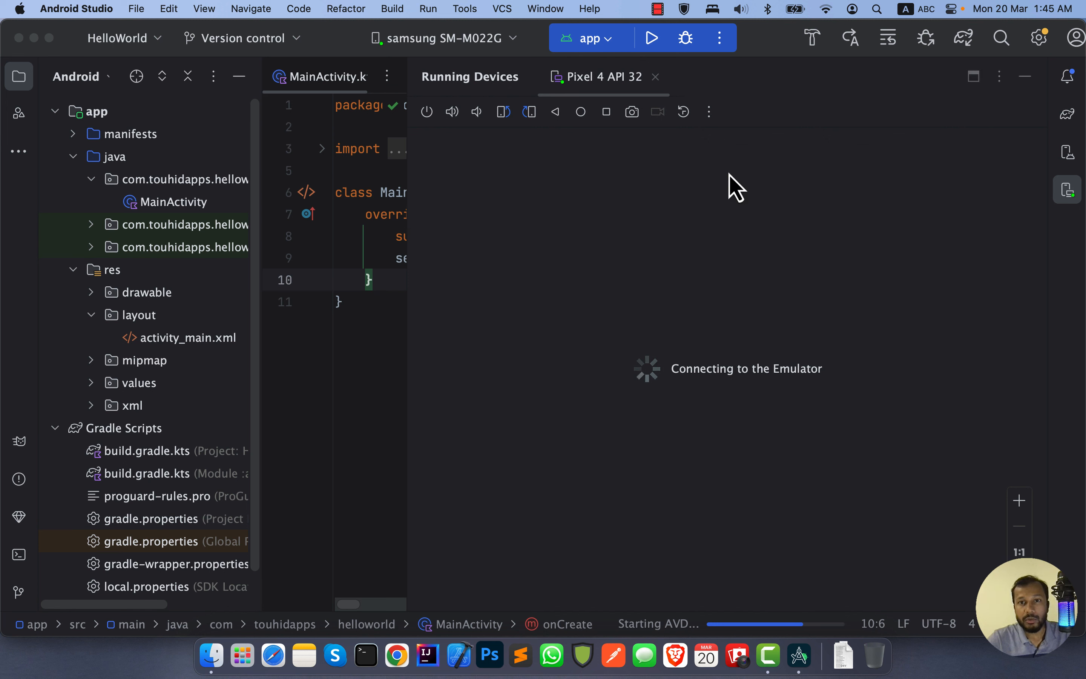
Step: Bring up the Device Manager and select Pixel 4 API 32 as the target device for running the app
left_click(1059, 165)
left_click(1061, 163)
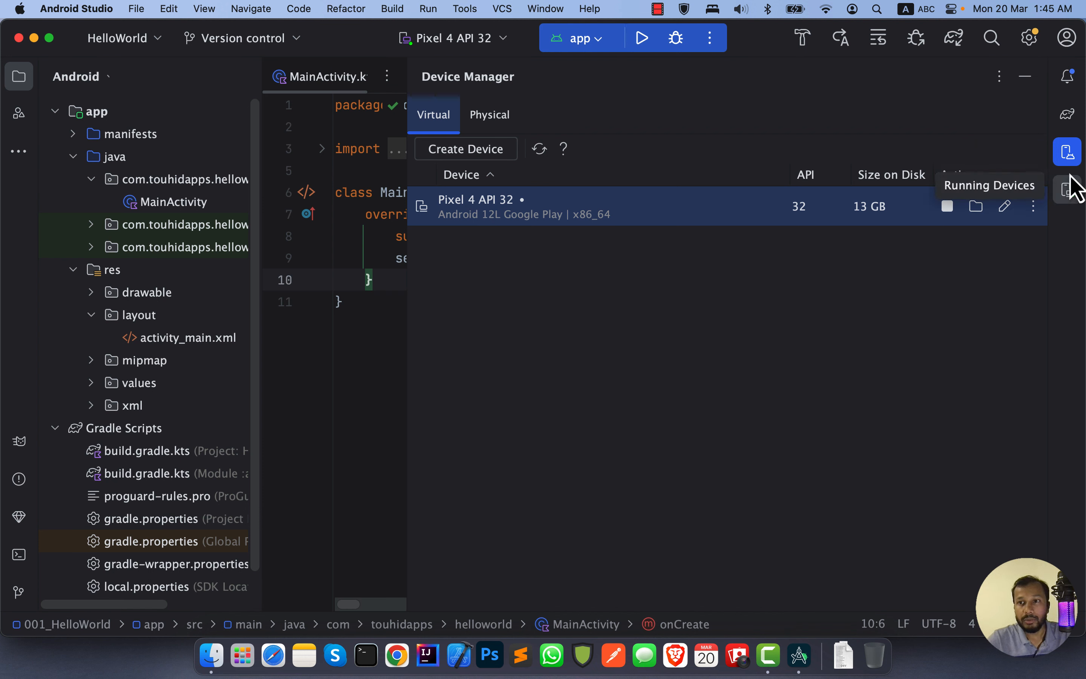
left_click(481, 45)
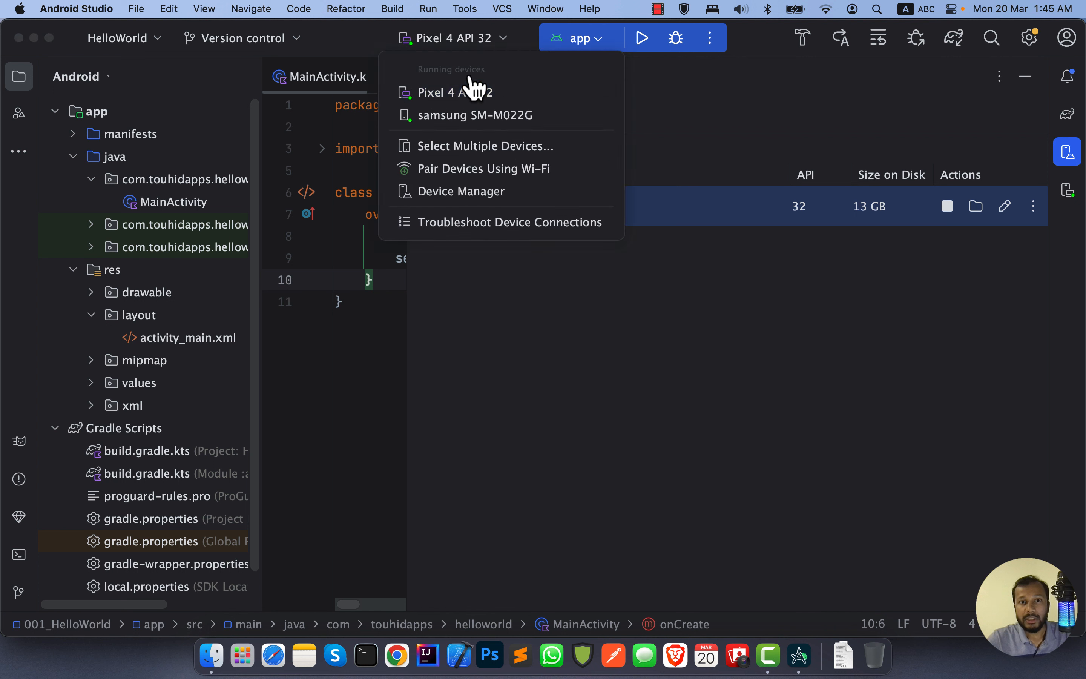
left_click(471, 95)
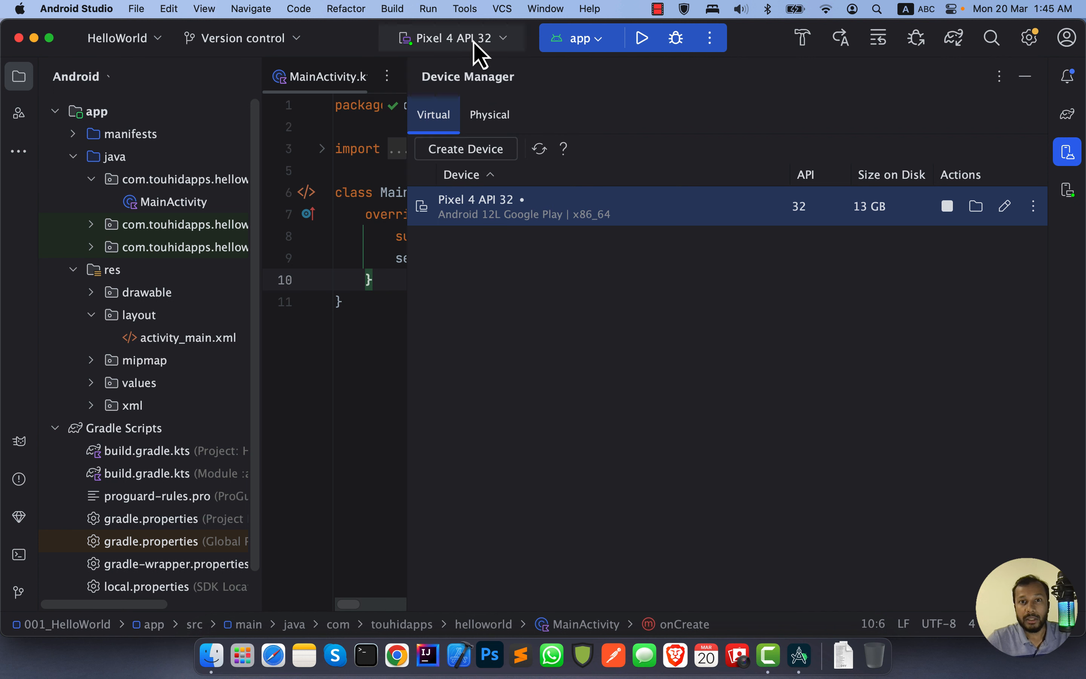
left_click(475, 46)
left_click(474, 48)
left_click(475, 38)
Step: Show the running Pixel 4 API 32 emulator and go back from its app drawer to the home screen
left_click(981, 144)
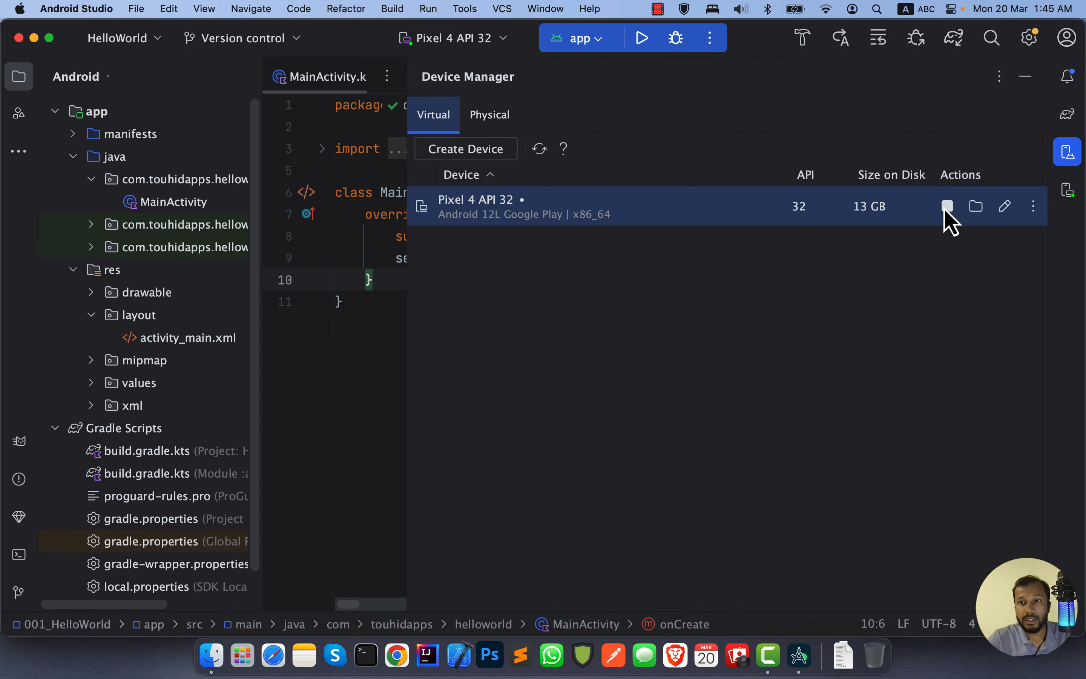
left_click(1071, 191)
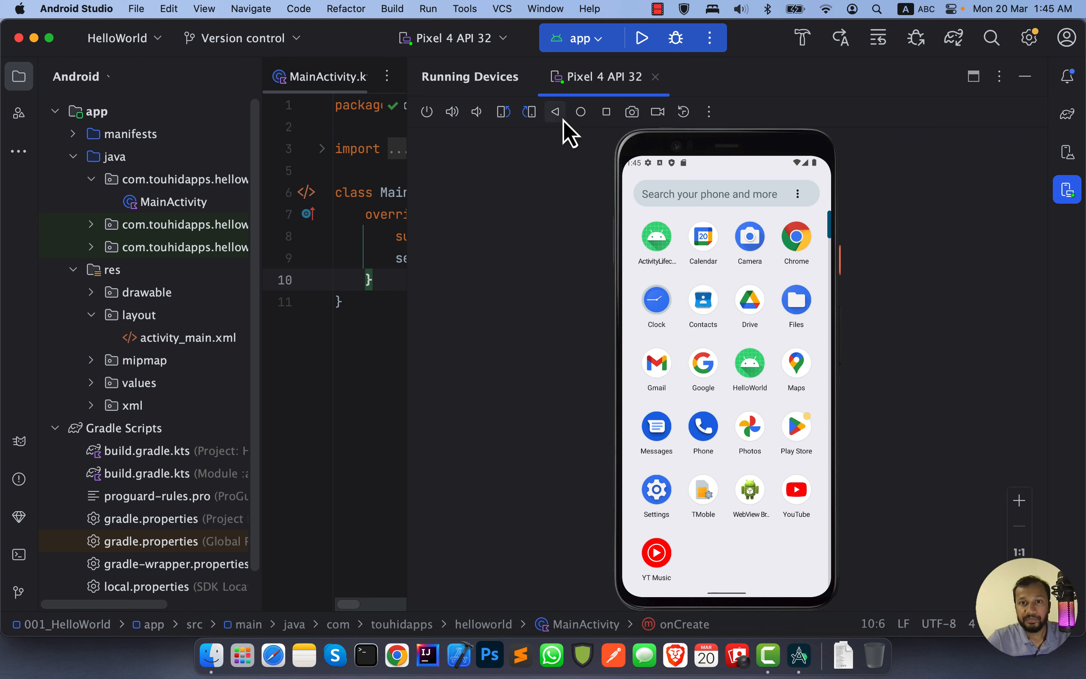
left_click(555, 112)
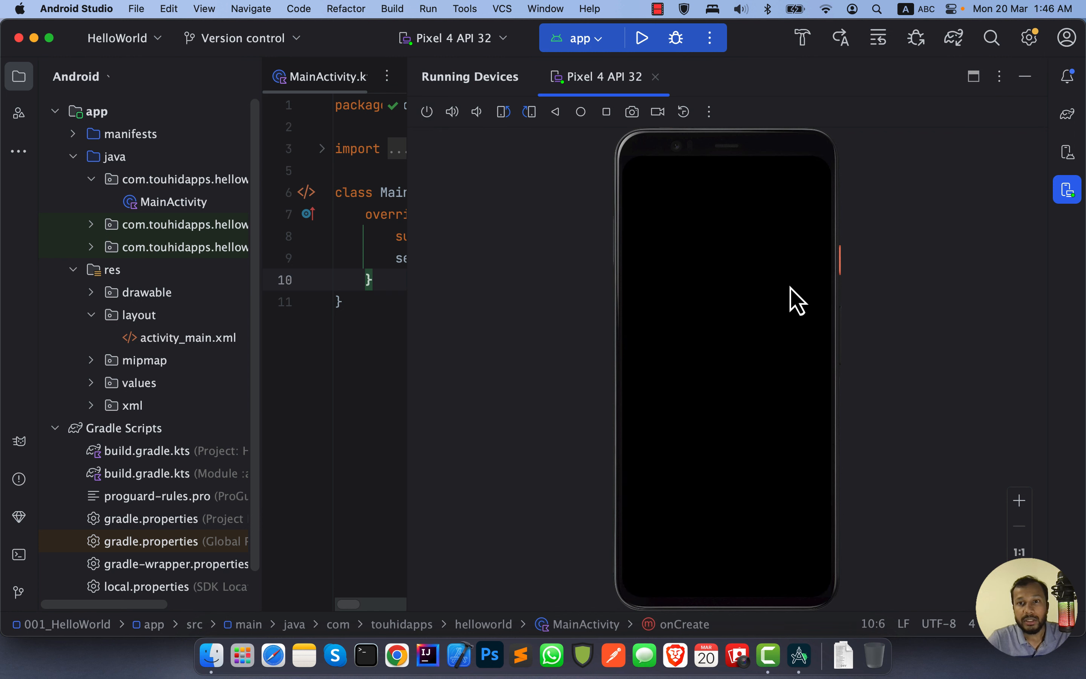
Step: Wake the emulator's screen with its power control, and raise and lower its volume
left_click(427, 112)
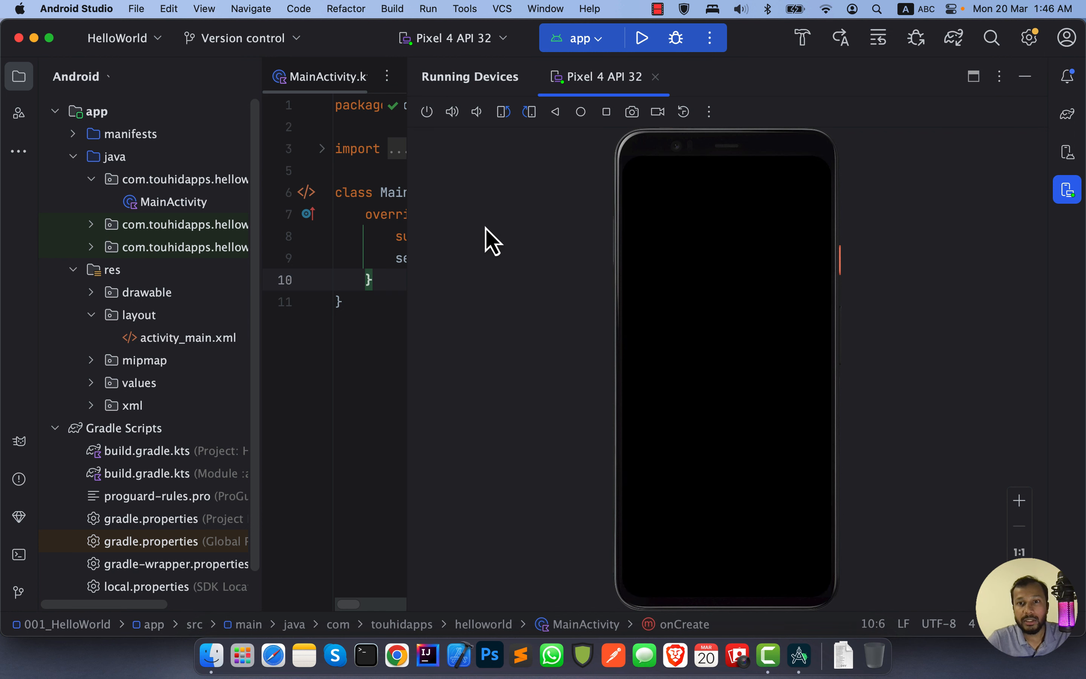
left_click(453, 113)
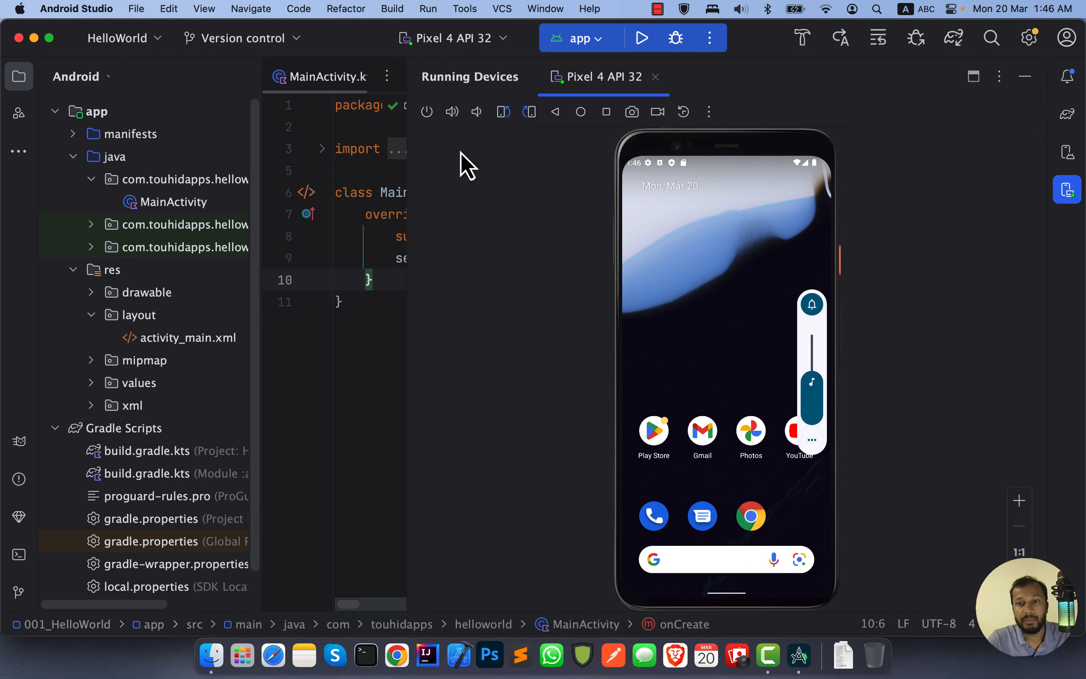
left_click(453, 112)
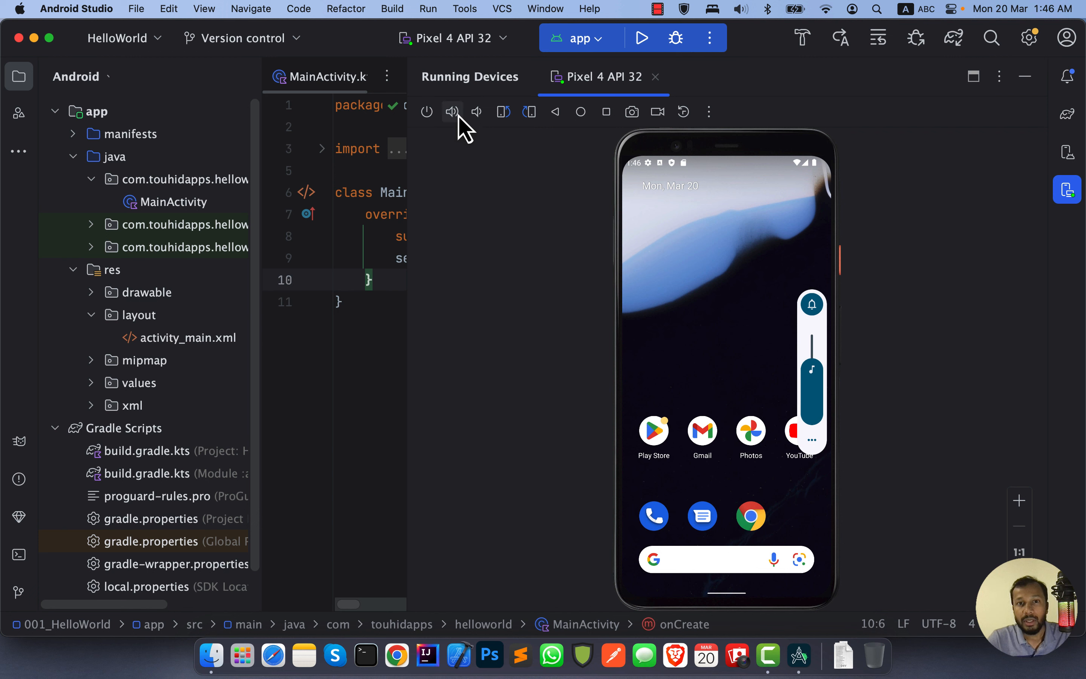
left_click(474, 113)
left_click(474, 115)
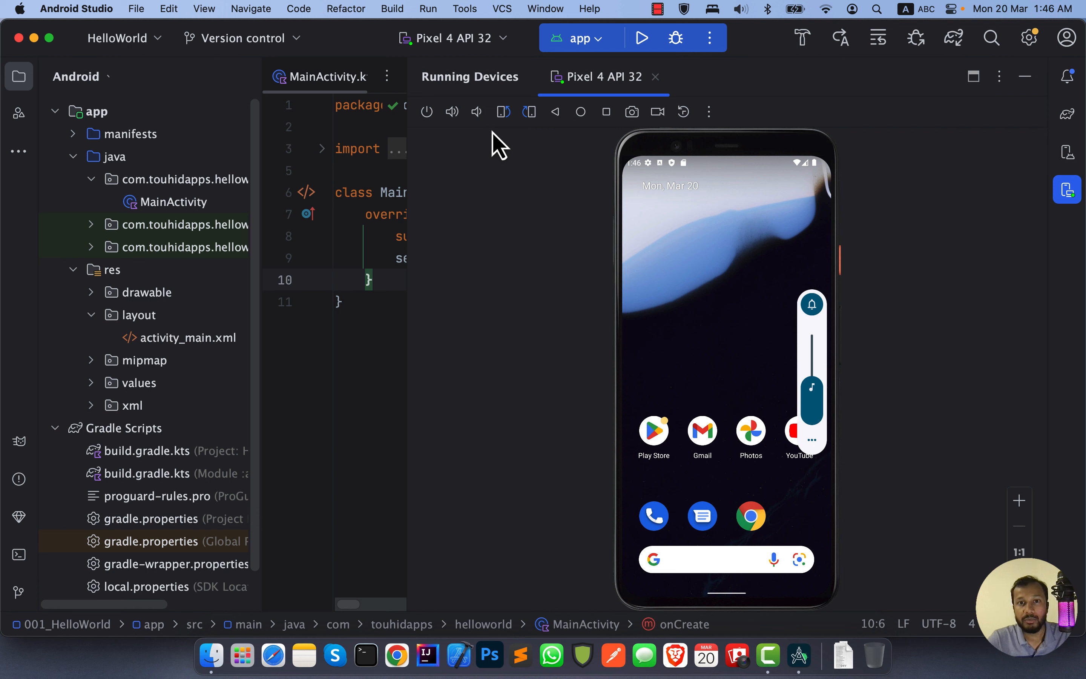
Step: Rotate the emulator left to landscape and turn it right until it is back in portrait
left_click(503, 116)
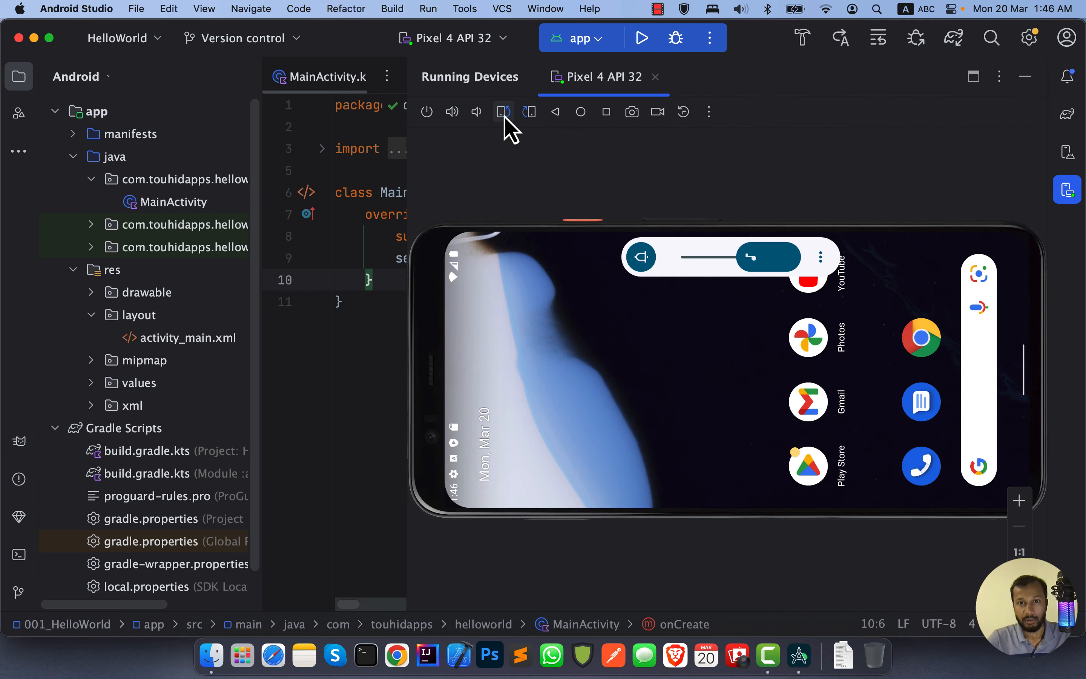
left_click(528, 113)
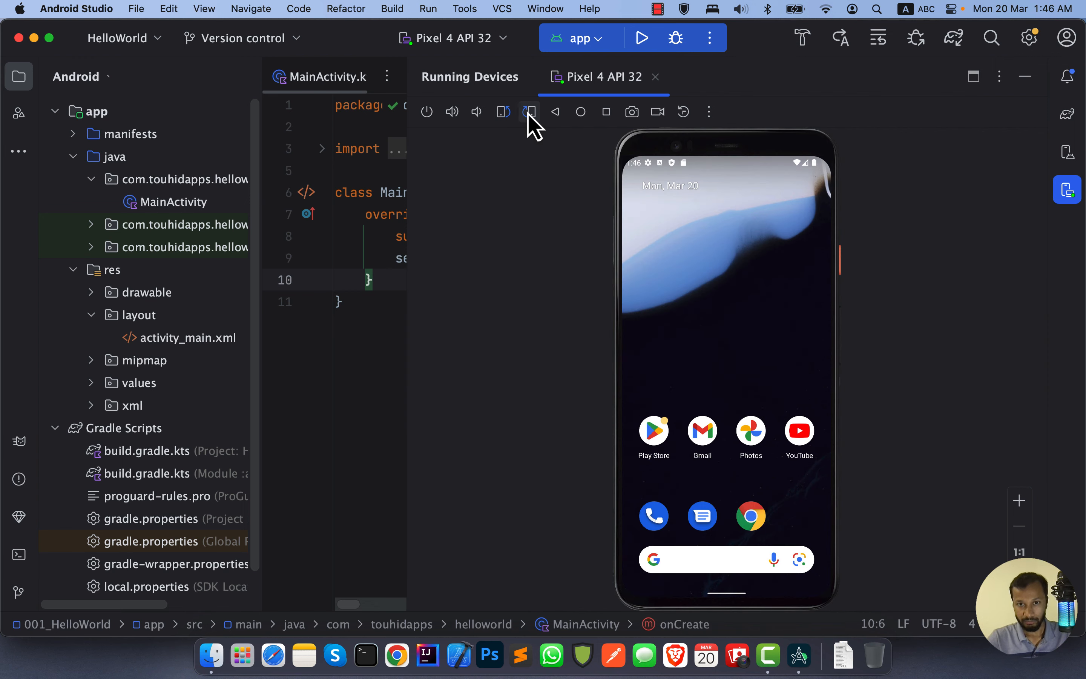
left_click(529, 112)
left_click(528, 112)
left_click(529, 112)
left_click(528, 112)
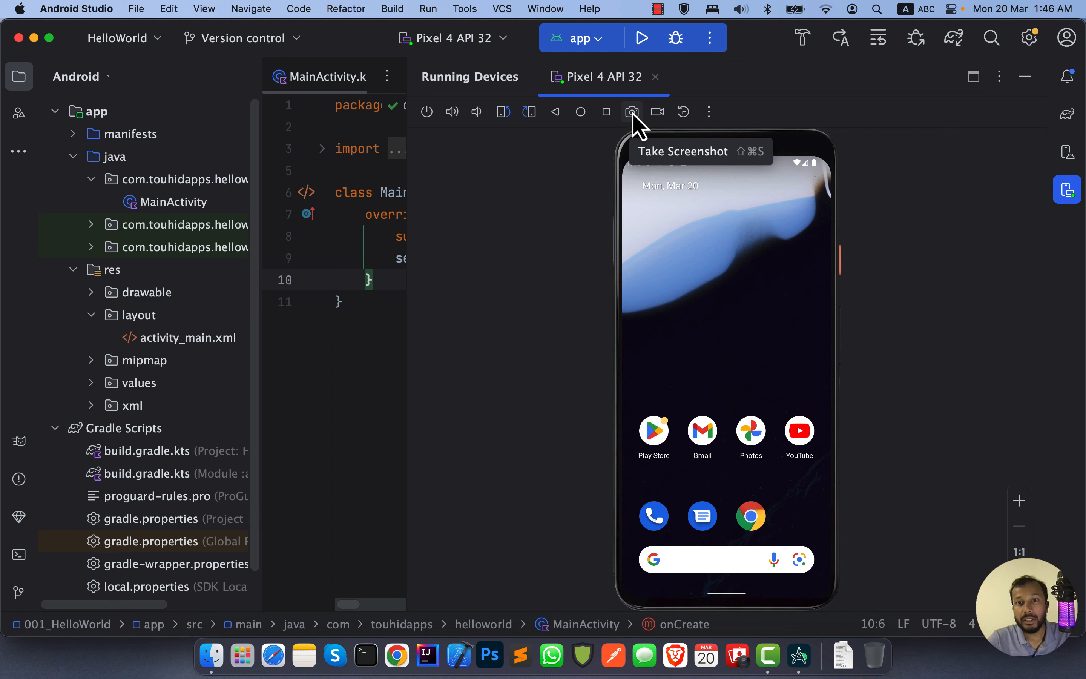
Step: Launch the ActivityLifecycle app from the emulator's app drawer and capture a screenshot of it
left_click_drag(735, 349, 743, 242)
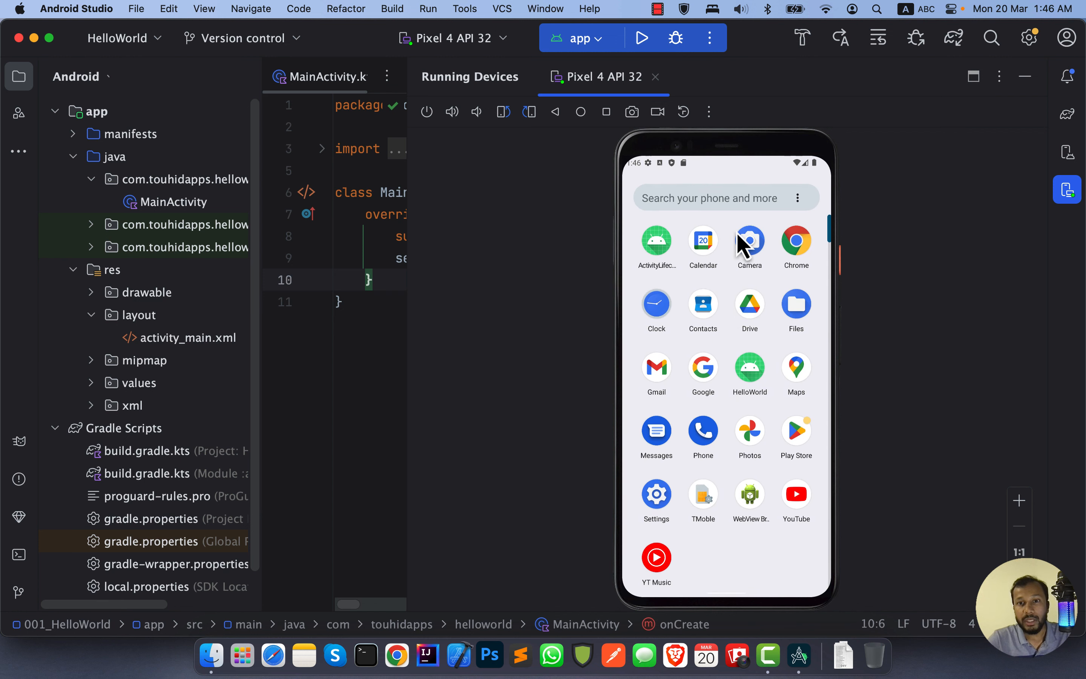
left_click(658, 236)
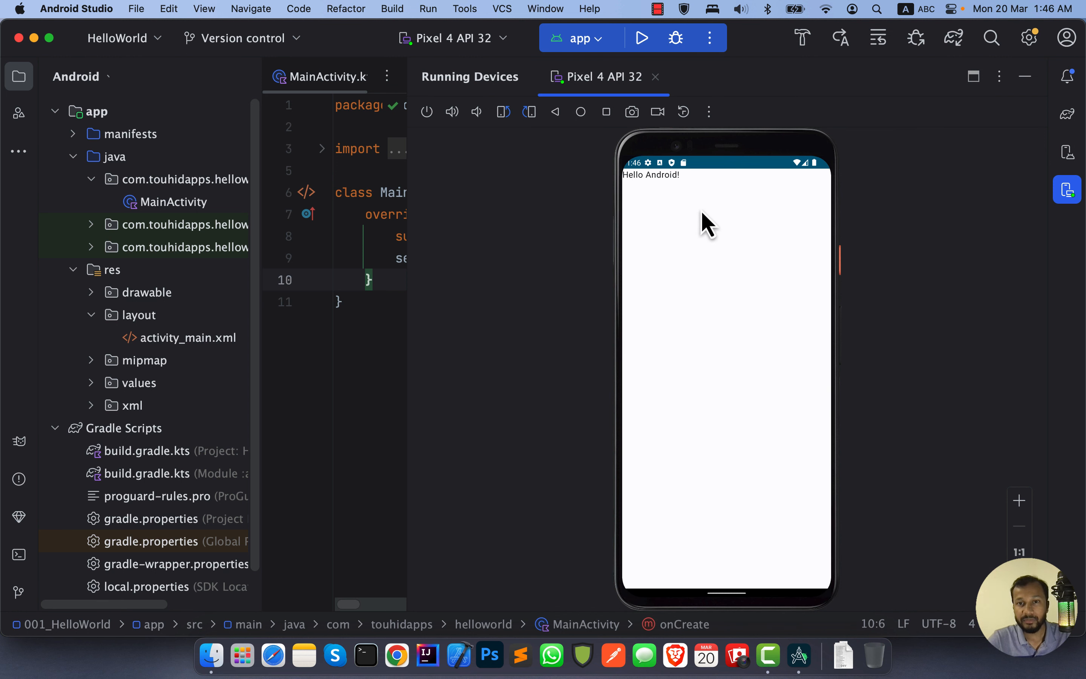
left_click(632, 111)
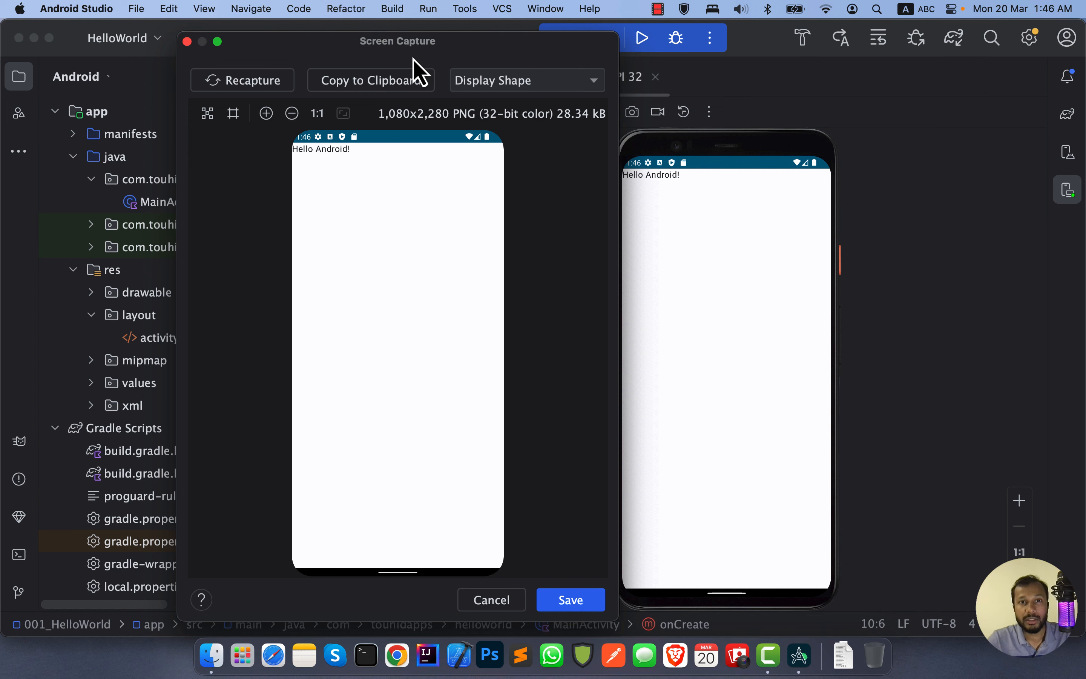
left_click_drag(419, 44, 481, 36)
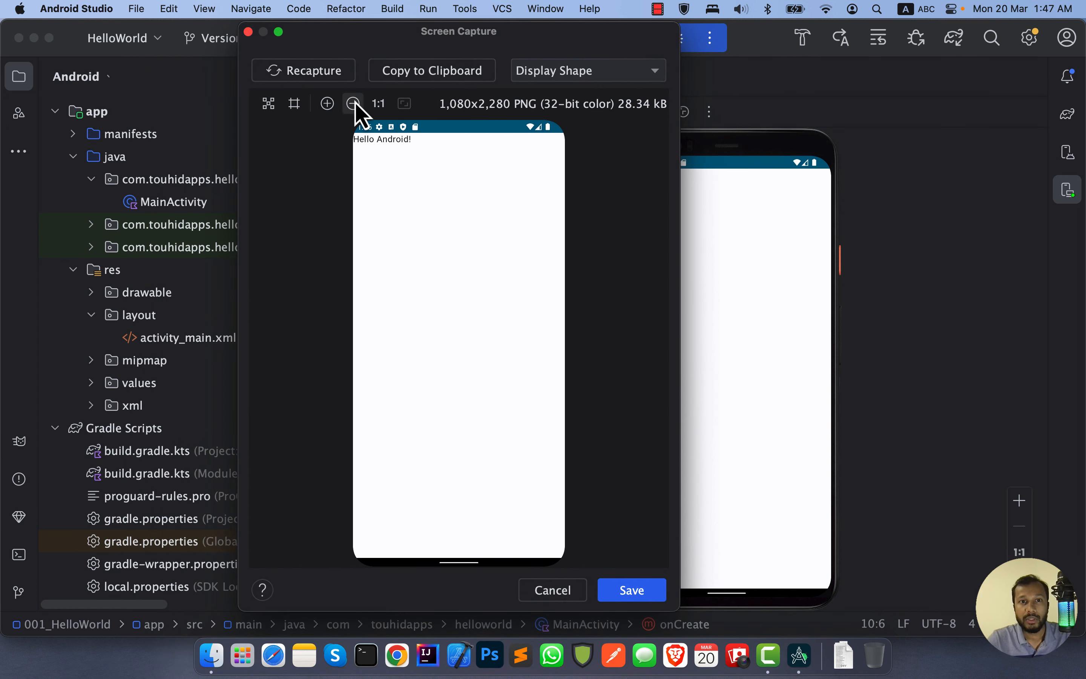
Step: Copy the screenshot to the clipboard and save it on the Desktop as Screenshot_20230320_014729.png
left_click(441, 75)
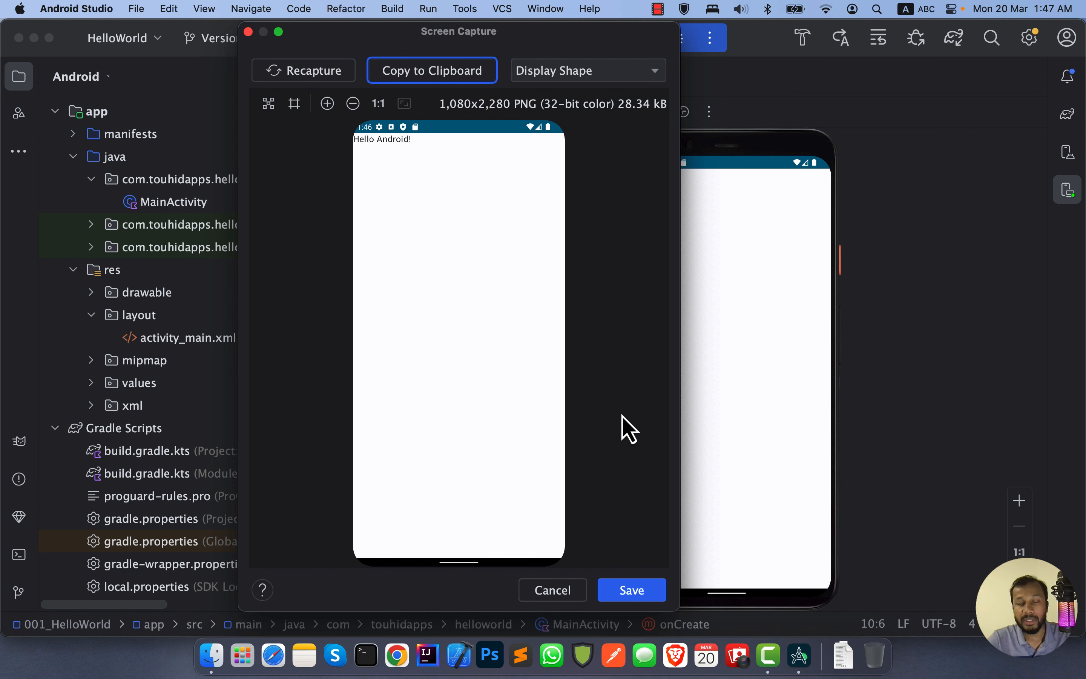
left_click(439, 67)
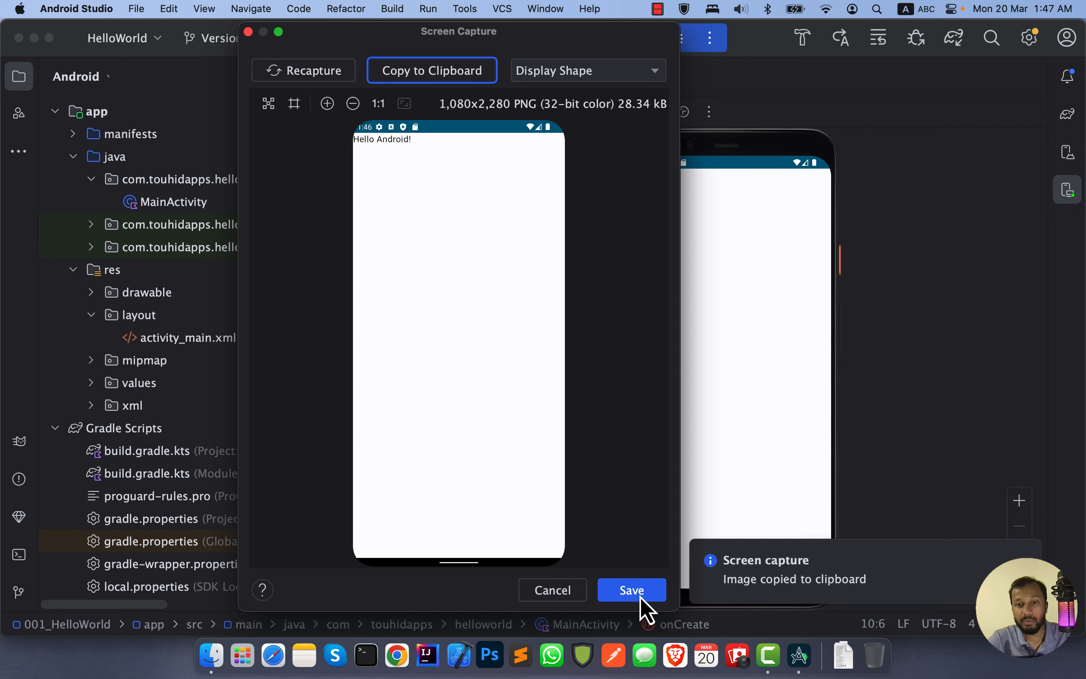
left_click(640, 597)
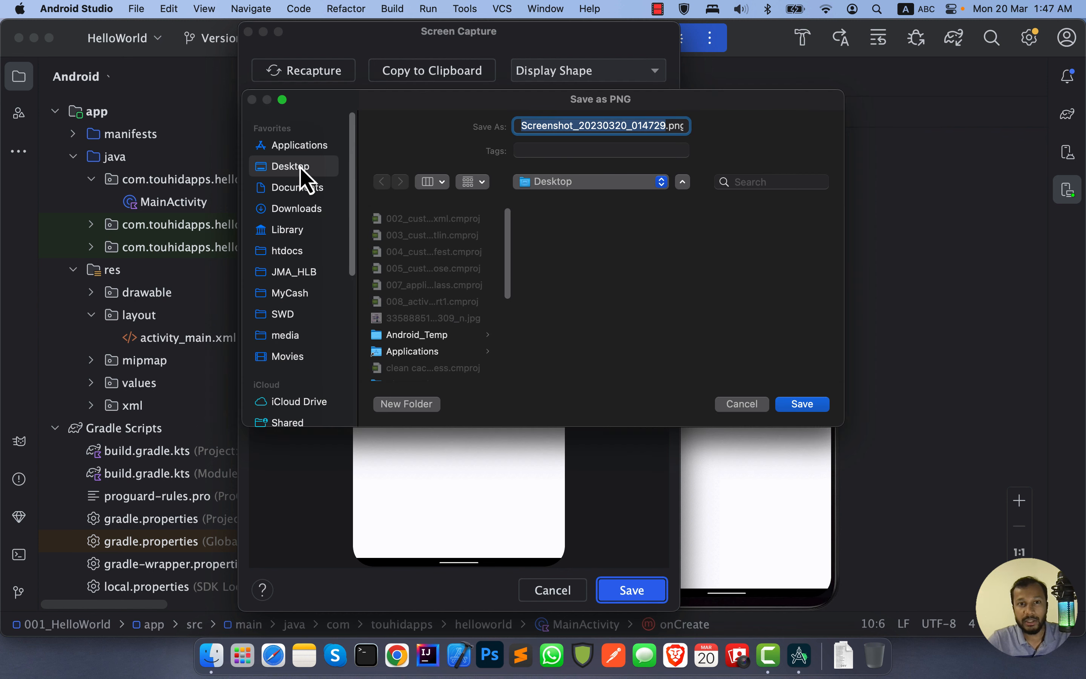
left_click(802, 404)
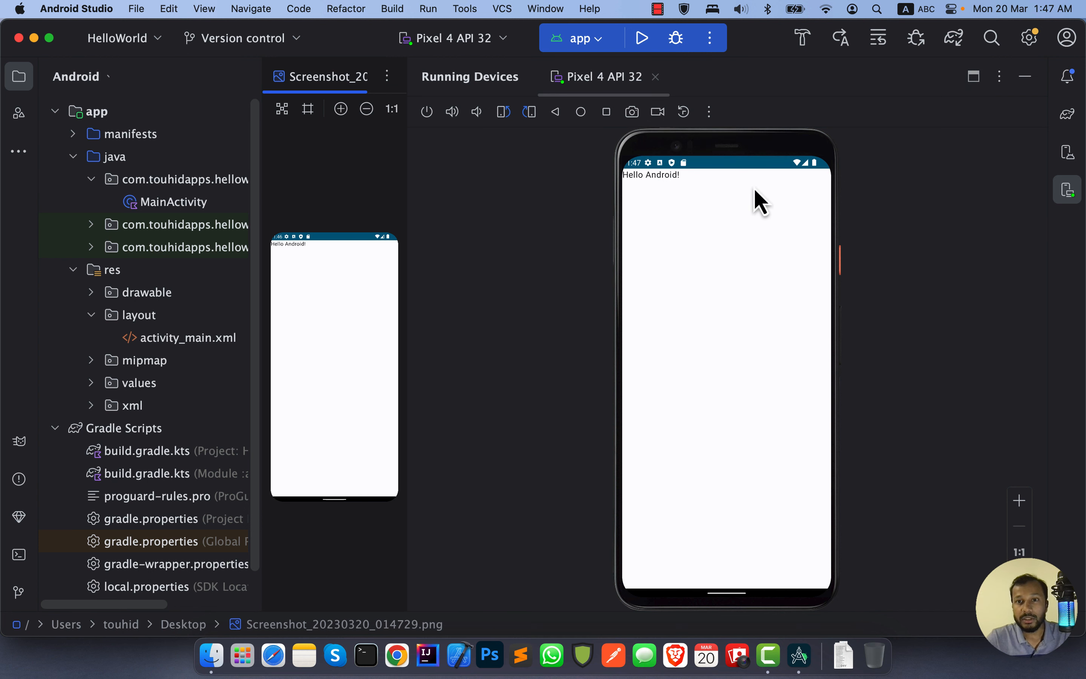
Step: Start a WebM emulator screen recording at 4 Mbps and 100% resolution, moving its recording window off the emulator
left_click(741, 223)
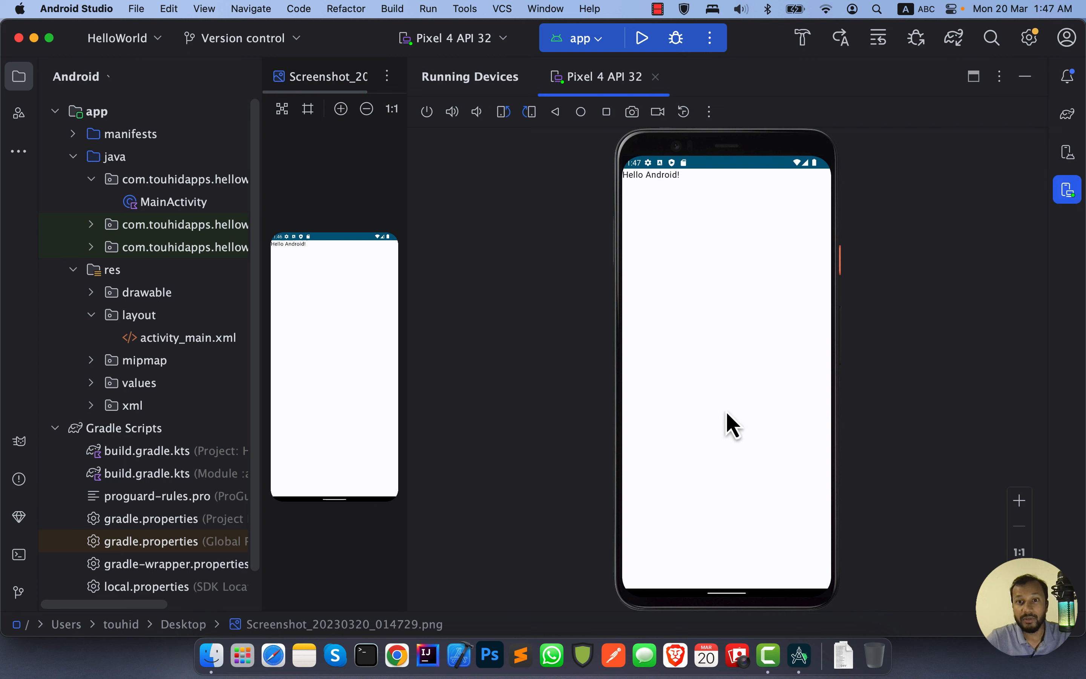
left_click(658, 111)
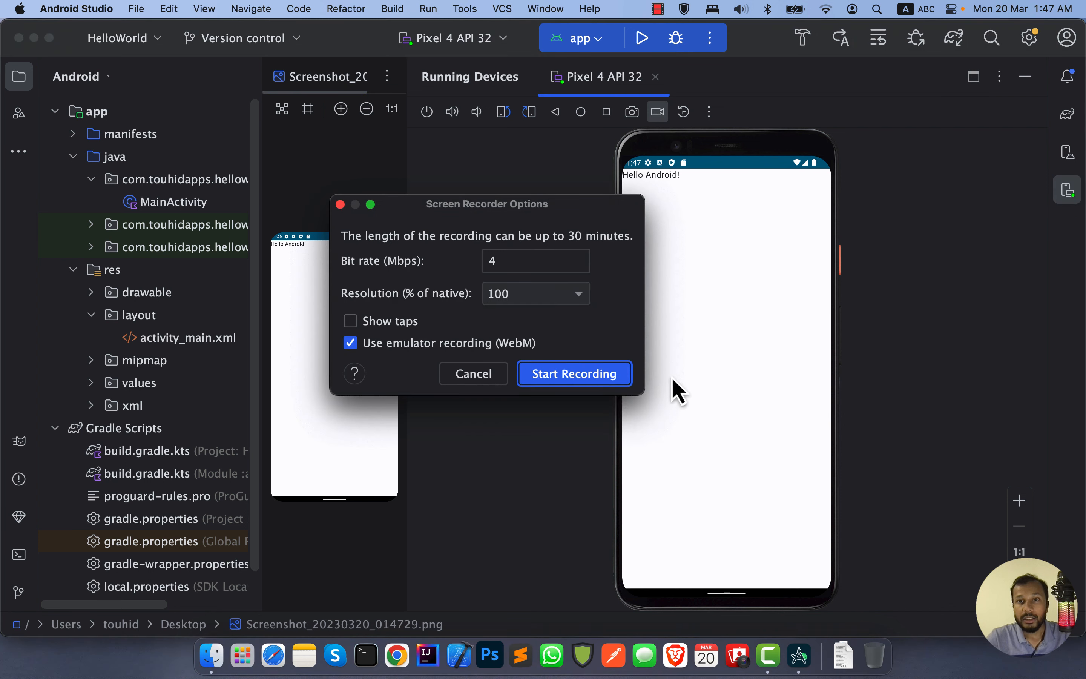
left_click(561, 377)
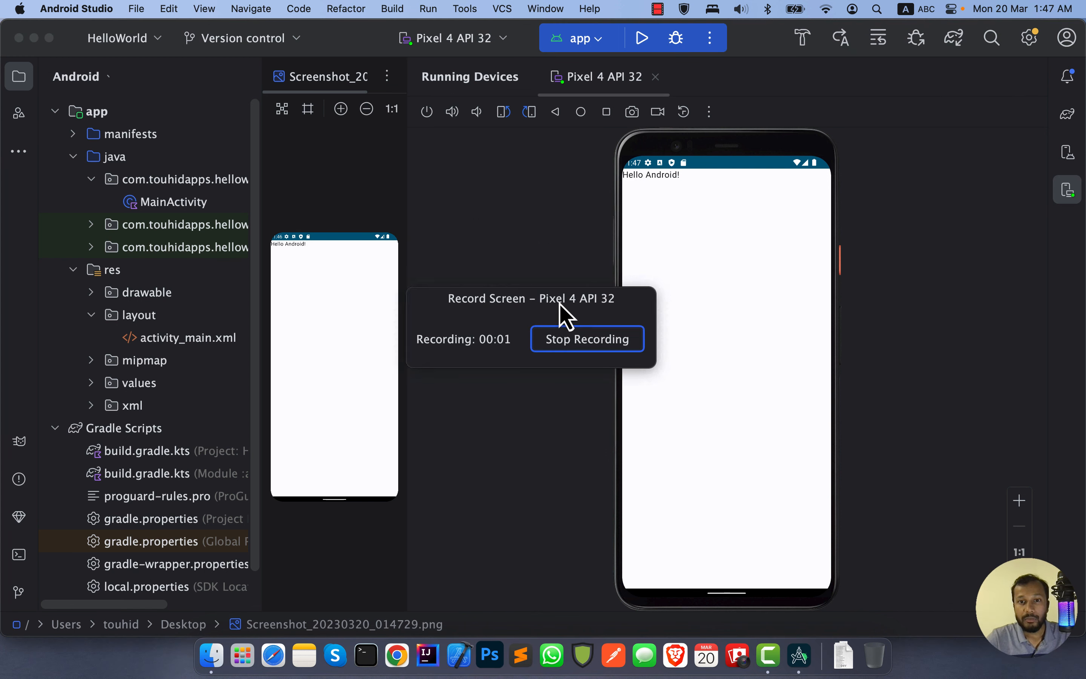
left_click_drag(560, 308, 220, 308)
Step: Return to the emulator's home screen while recording and launch HelloWorld from the app drawer
left_click(763, 191)
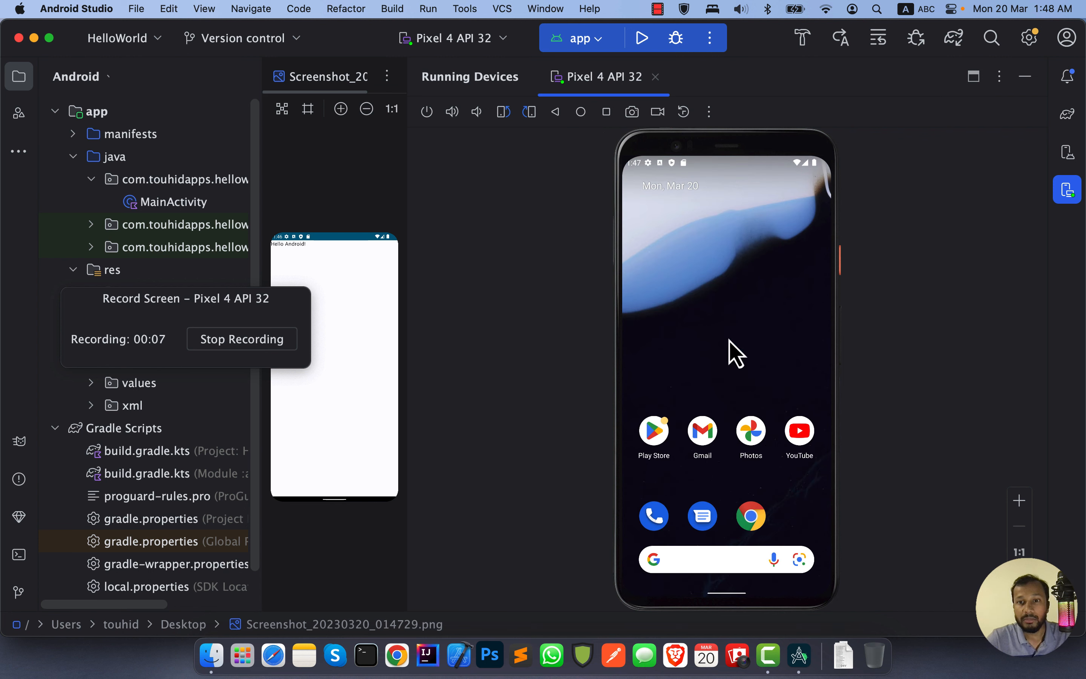
left_click_drag(732, 348, 727, 219)
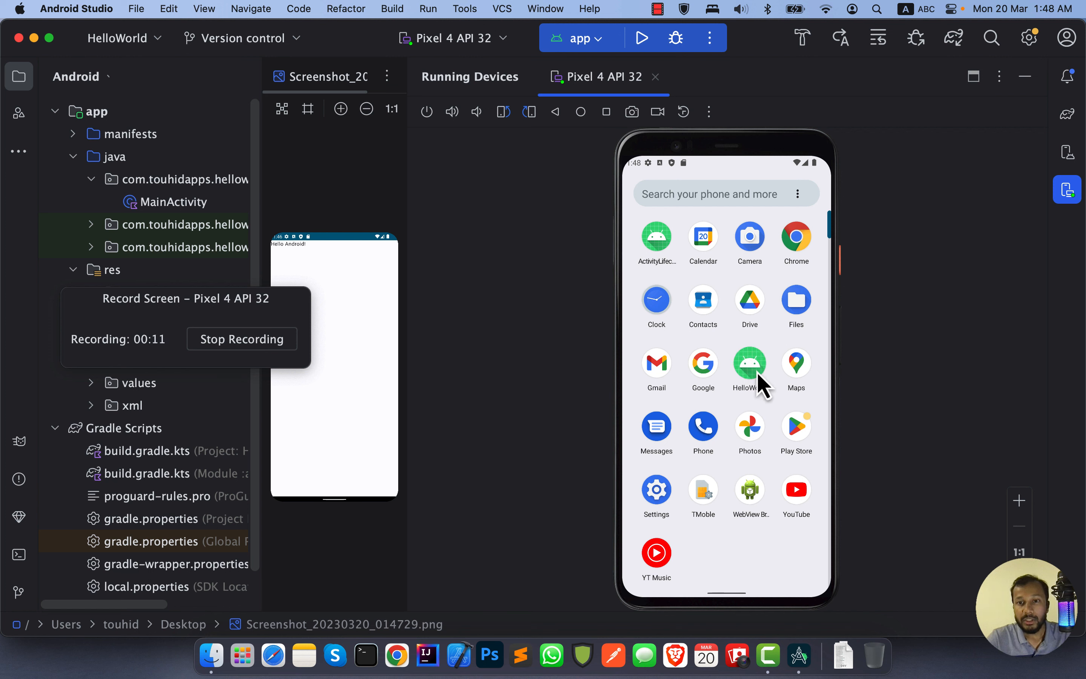
left_click(756, 370)
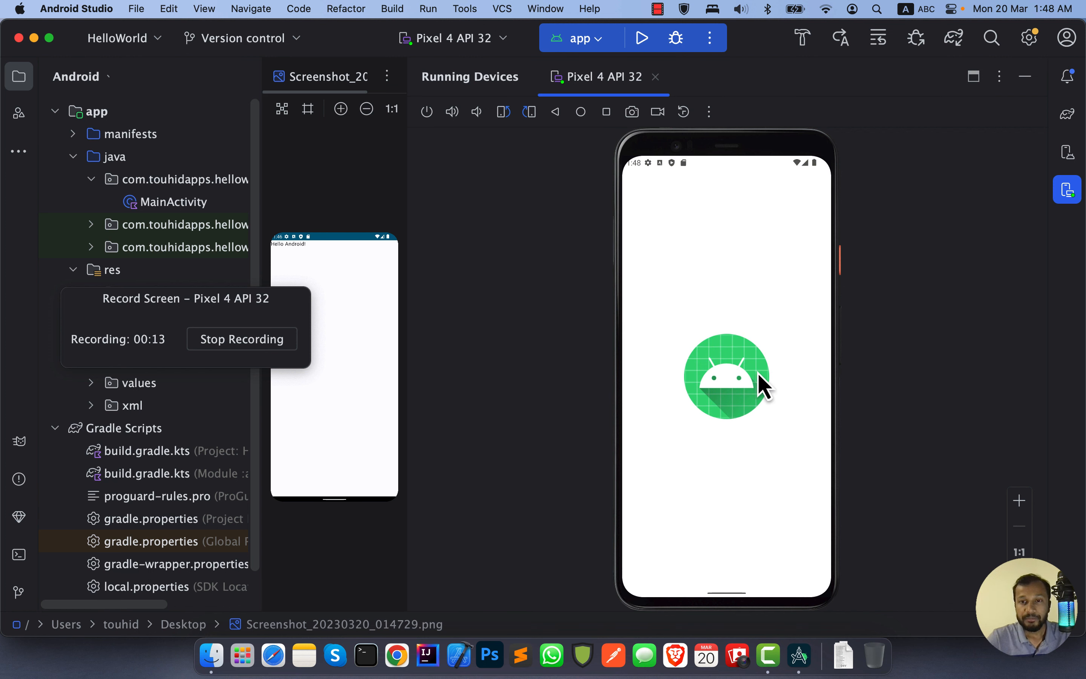
Step: Stop the recording and save it on the Desktop as Screen_recording_20230320_014815.webm
left_click(240, 341)
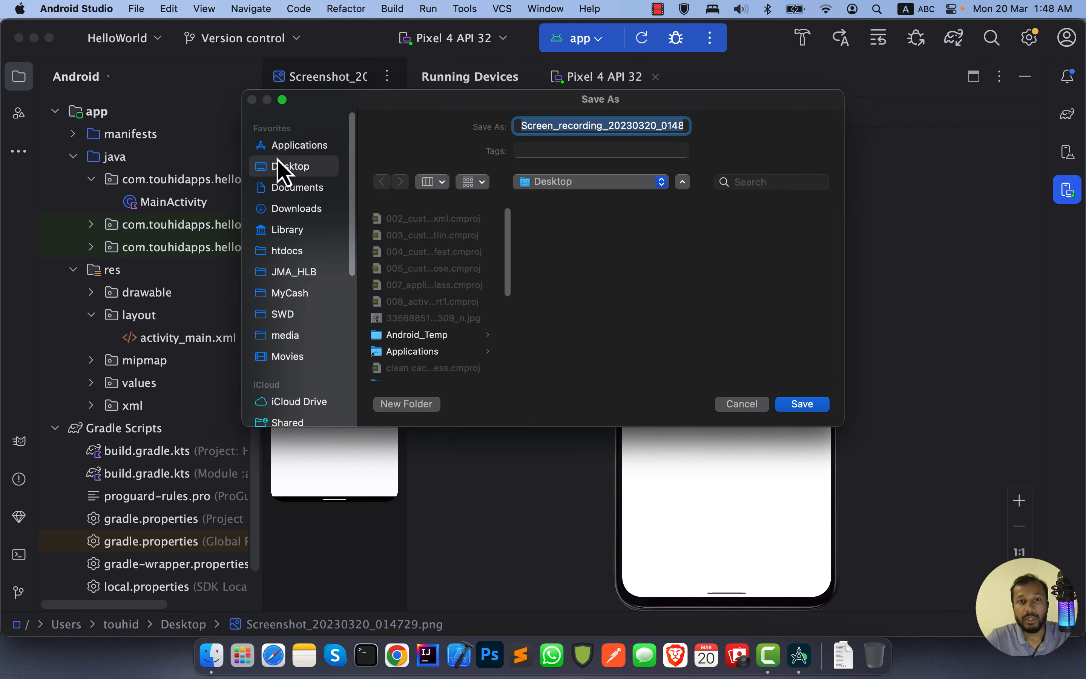
left_click_drag(645, 126, 801, 149)
left_click(661, 128)
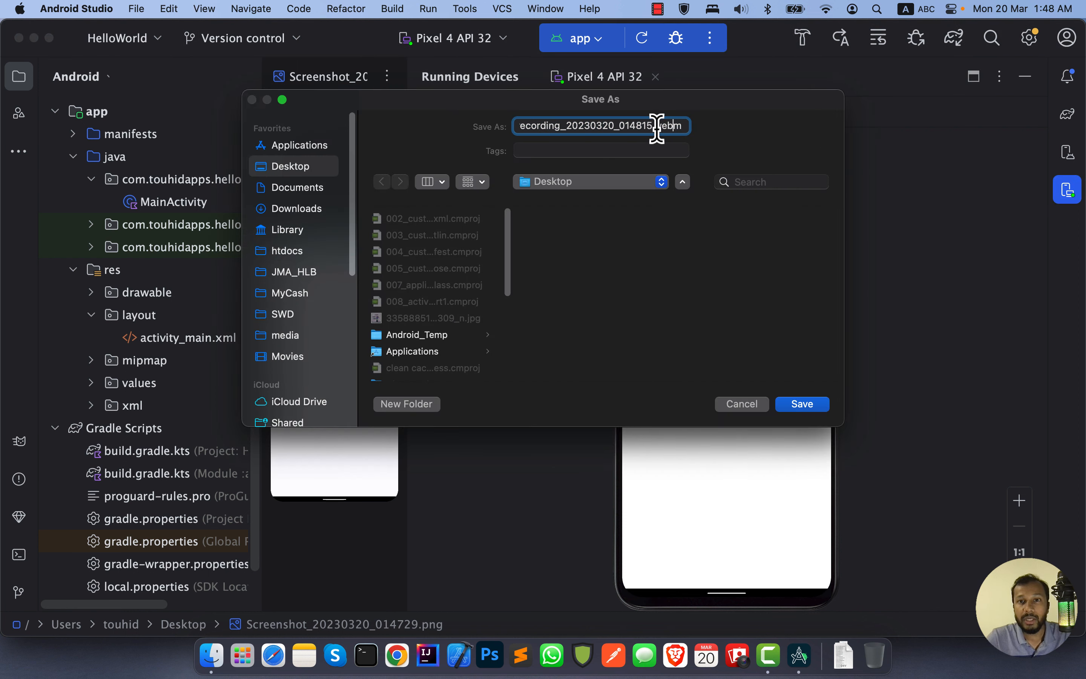
left_click_drag(654, 129, 726, 128)
left_click(661, 126)
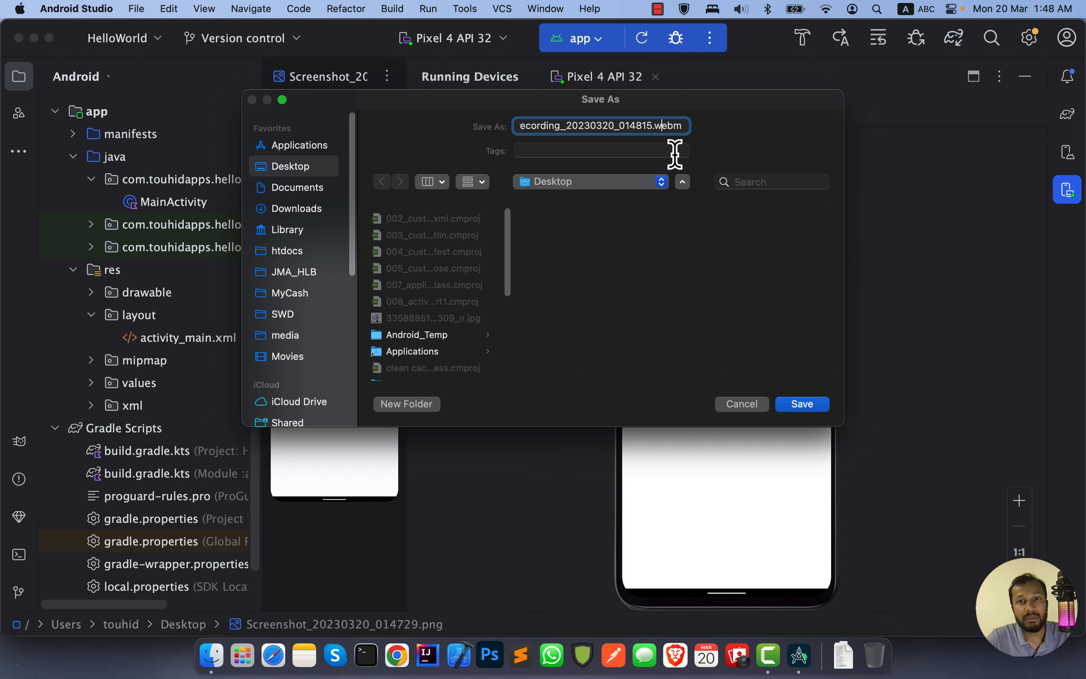
left_click(810, 406)
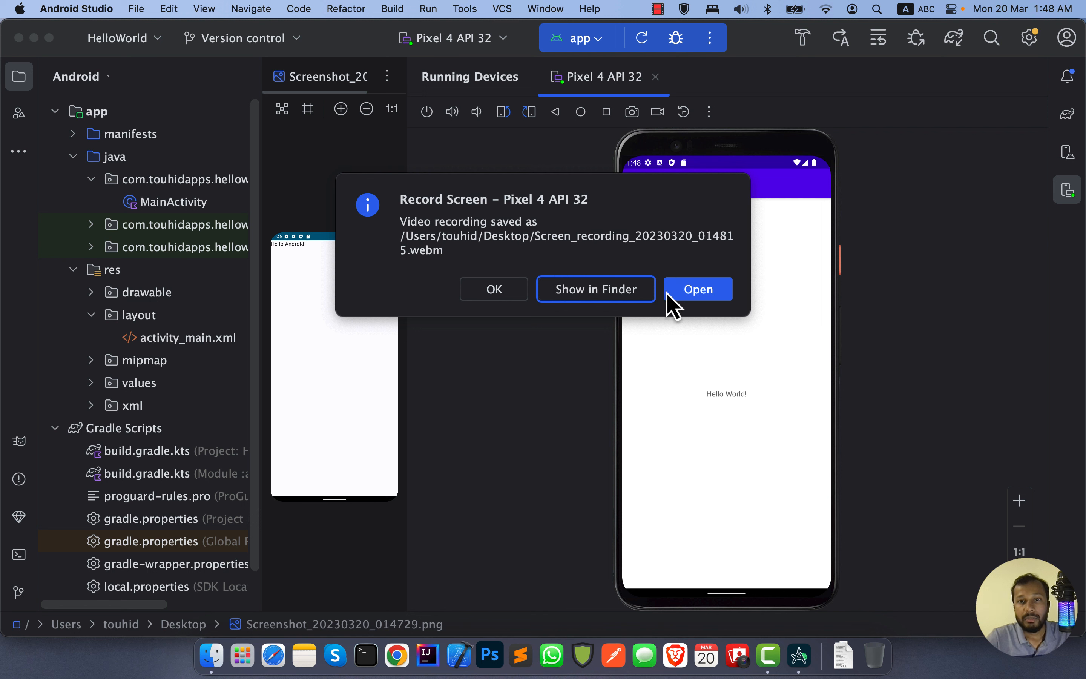
left_click(494, 289)
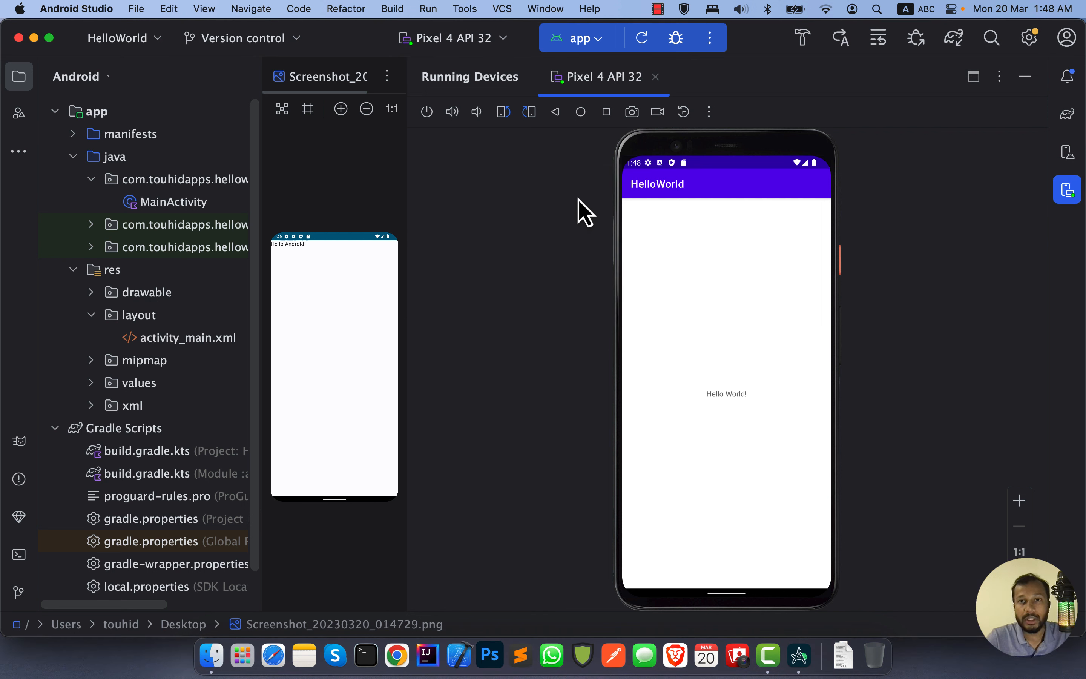
Step: Open the emulator's Extended Controls, move the window clear of the device, and set the GPS location to a map point in Sunnyvale
left_click(710, 117)
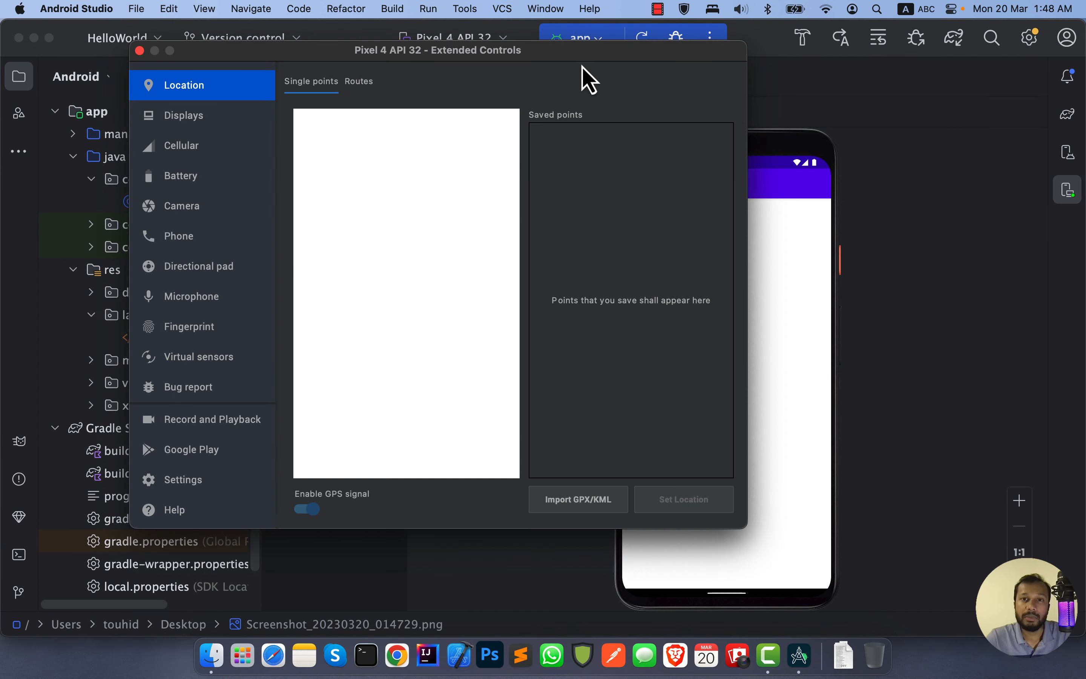
left_click_drag(585, 55, 468, 65)
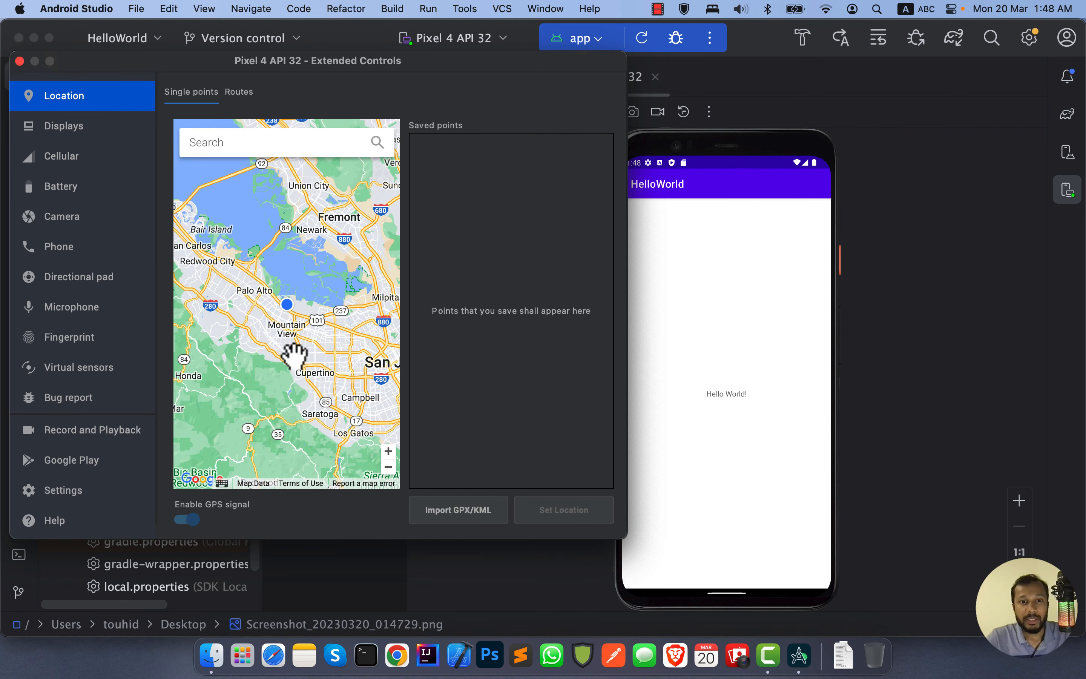
left_click(326, 341)
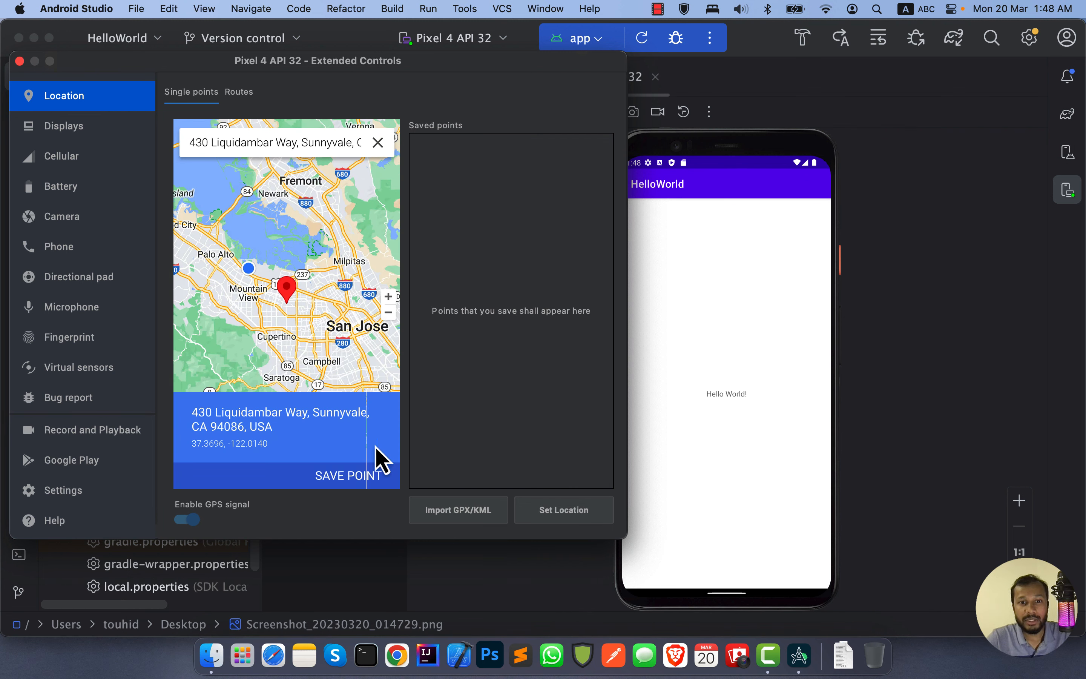
left_click(565, 510)
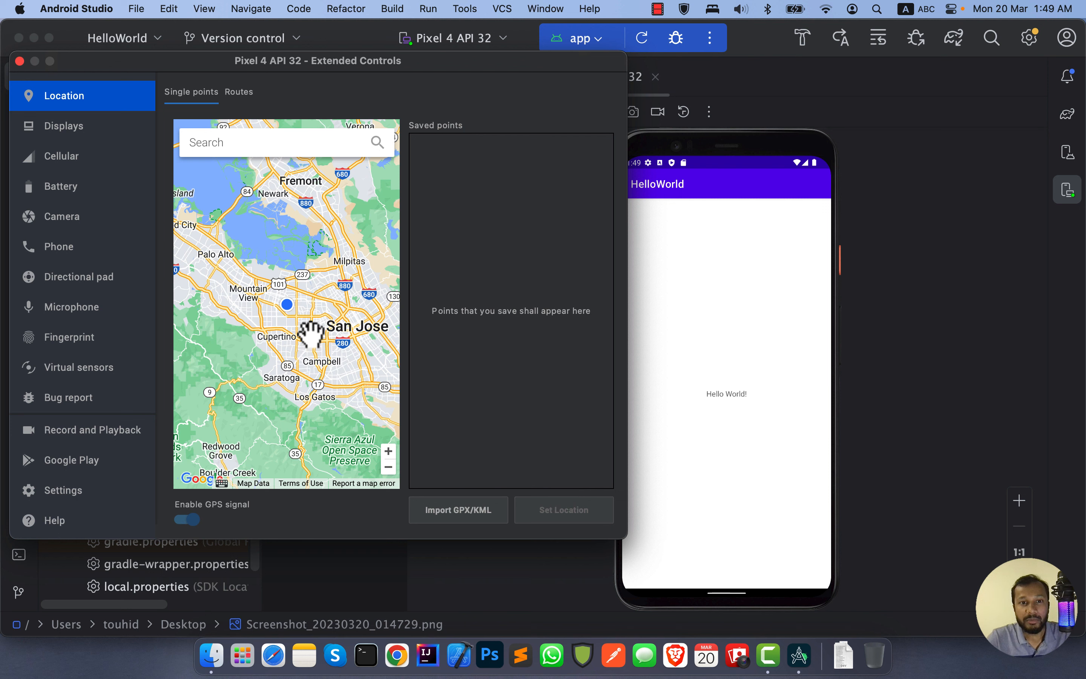
Step: Pick a map point in Santa Clara, refine it to a spot on Las Palmas Dr, and set it as the device location
left_click(310, 314)
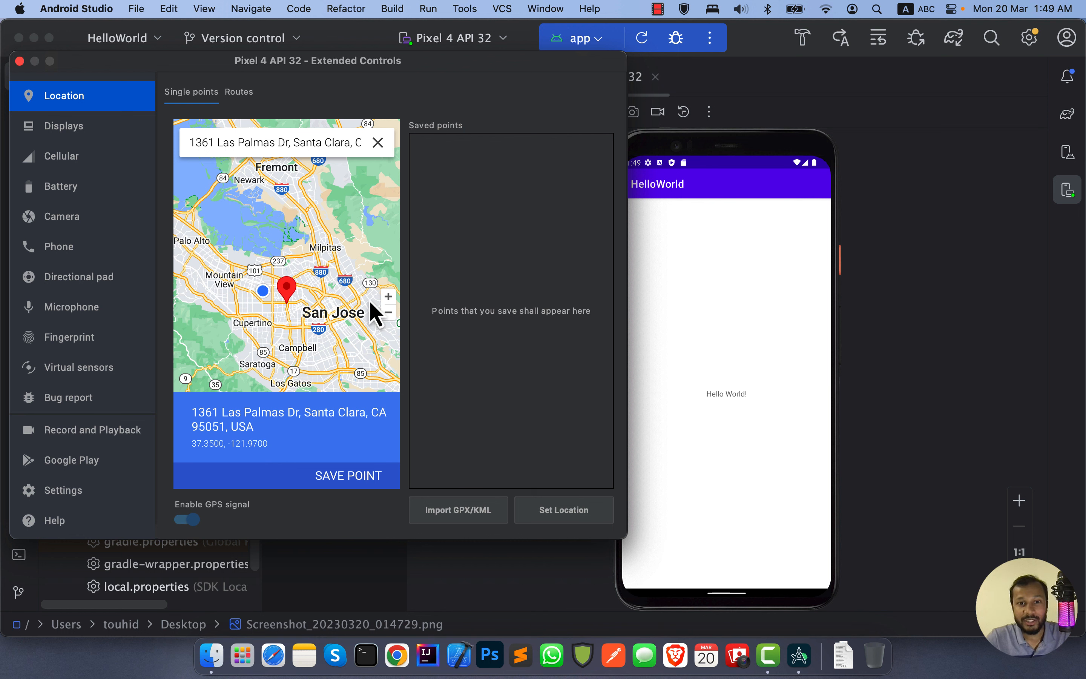
left_click(388, 296)
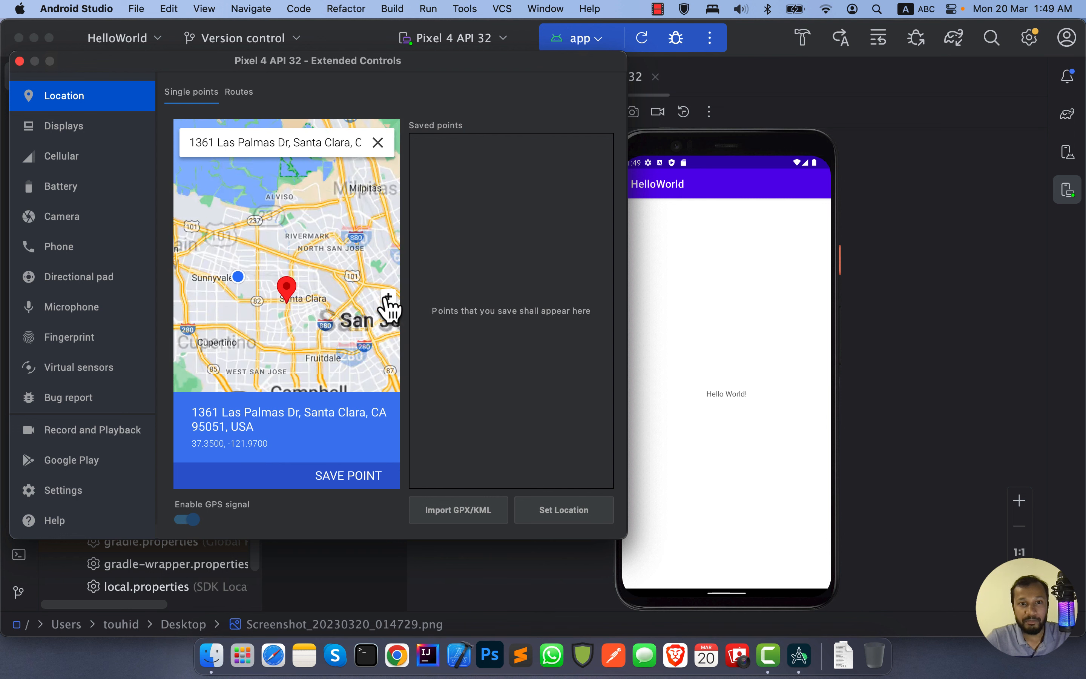
left_click(388, 298)
left_click(387, 298)
left_click(387, 298)
left_click(387, 298)
left_click(388, 298)
left_click(387, 298)
left_click(387, 298)
left_click_drag(332, 321, 359, 269)
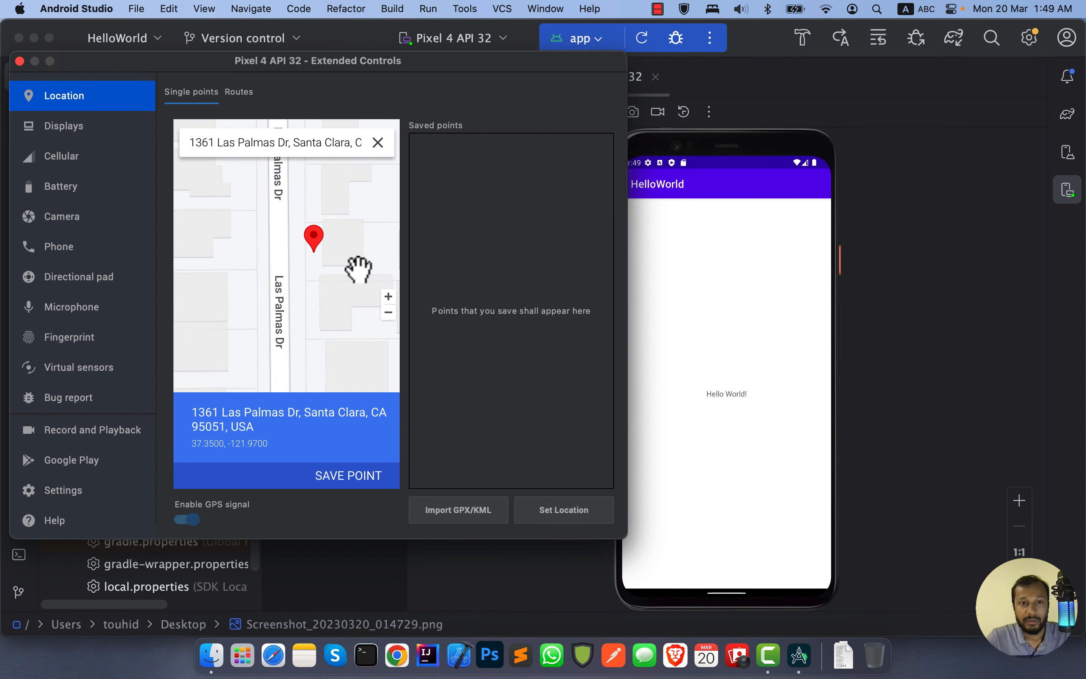
left_click(275, 208)
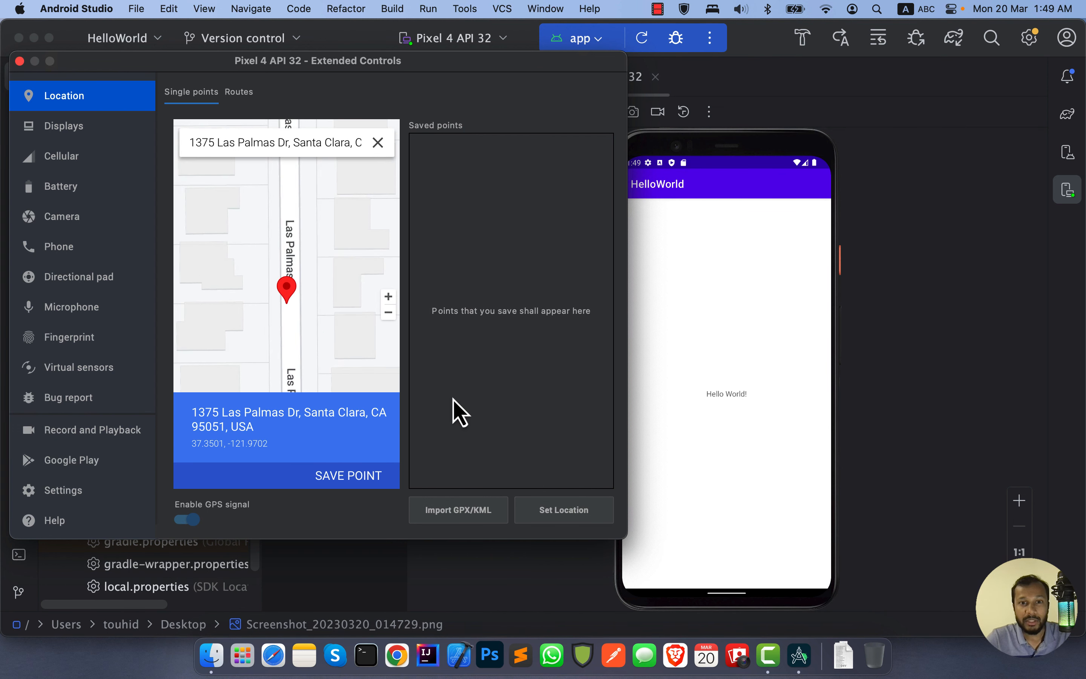
left_click(580, 518)
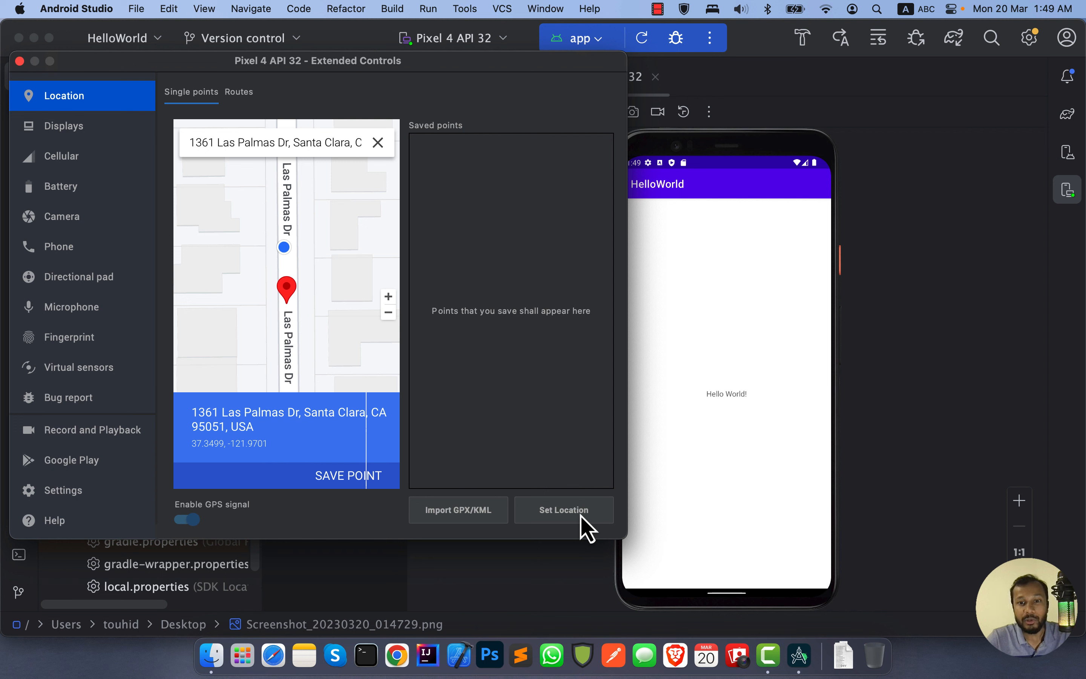
Step: Shift the device location to successive points further along Las Palmas Dr, applying each new point
left_click(581, 516)
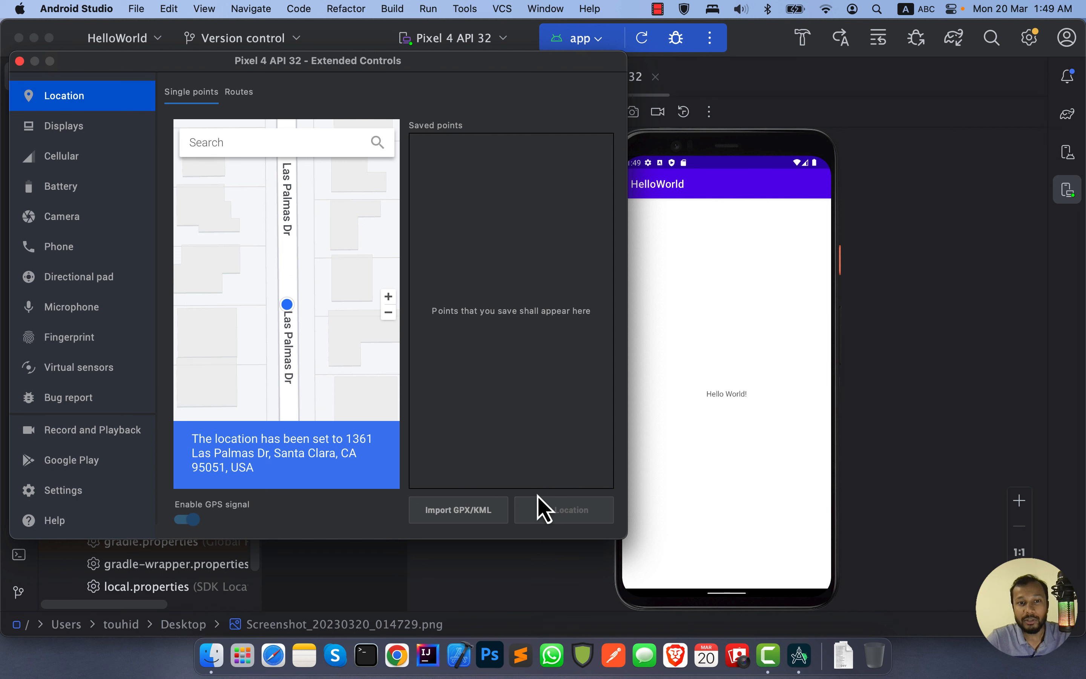
left_click(288, 352)
left_click(591, 509)
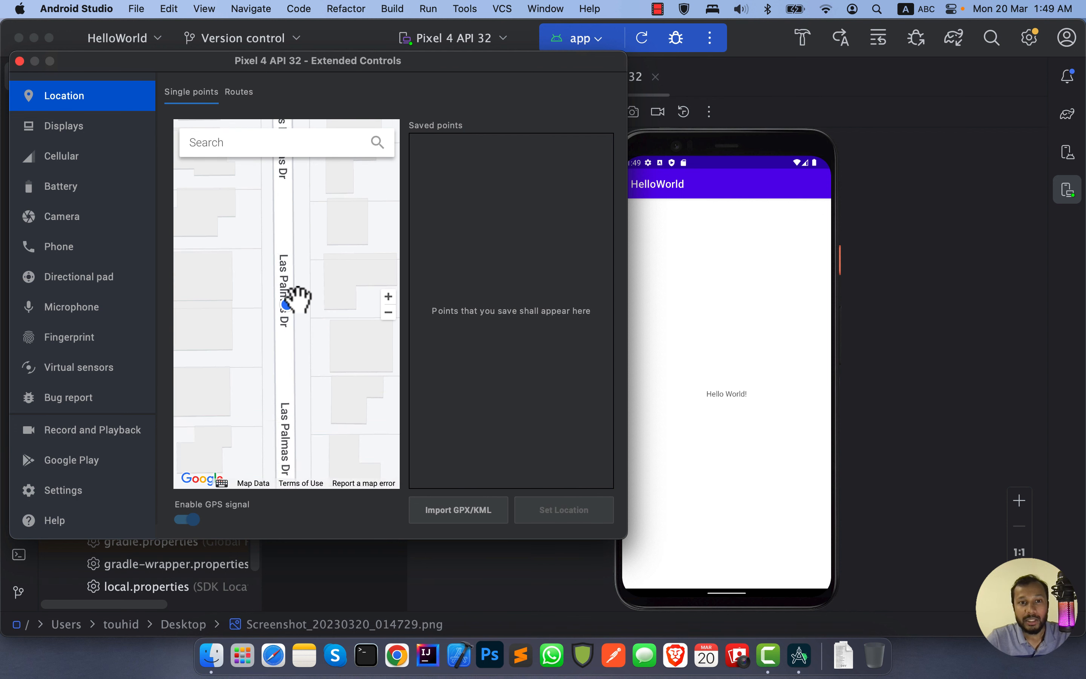
left_click_drag(322, 310, 322, 220)
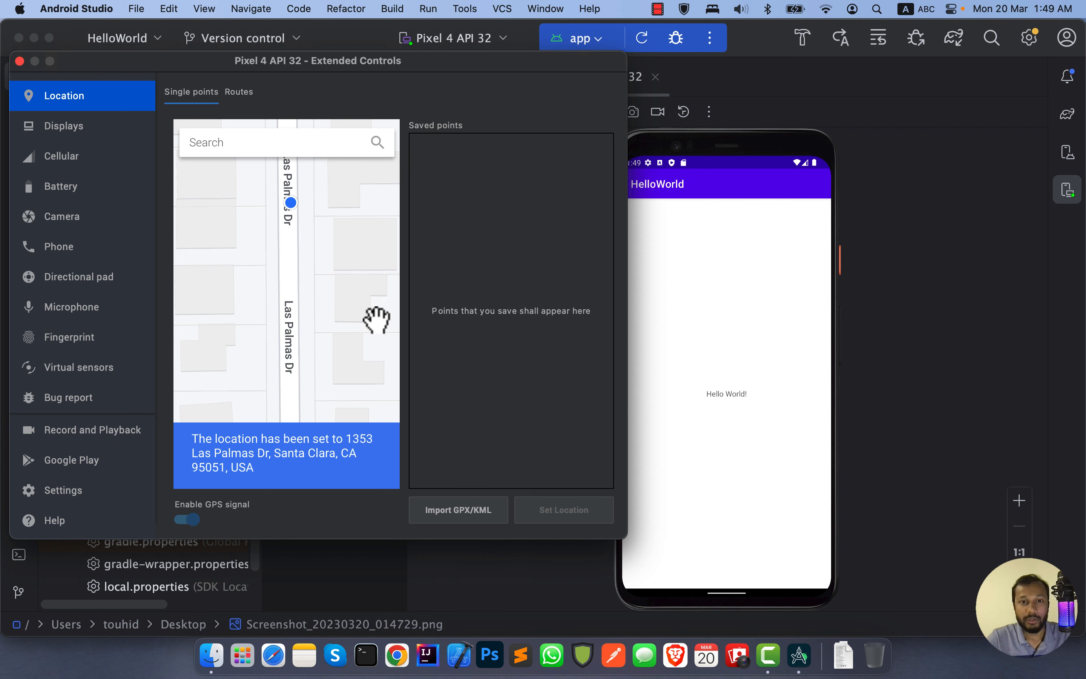
left_click_drag(351, 313, 340, 352)
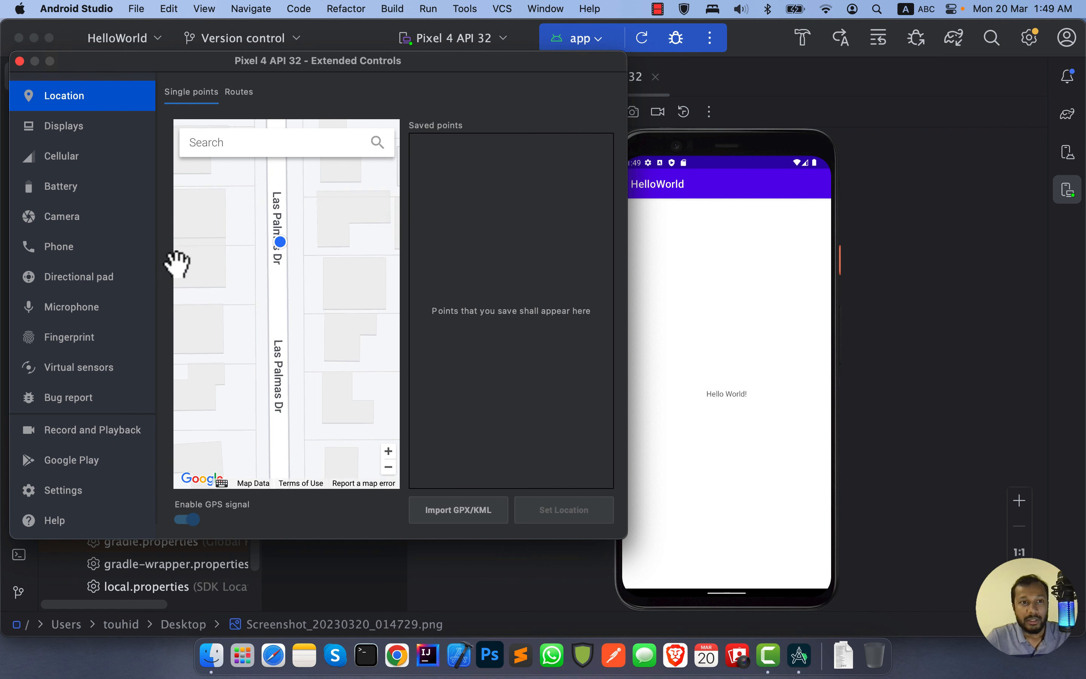
Step: Add a 720p (1280x720) secondary display in the Displays settings and look over its available resolutions
left_click(94, 130)
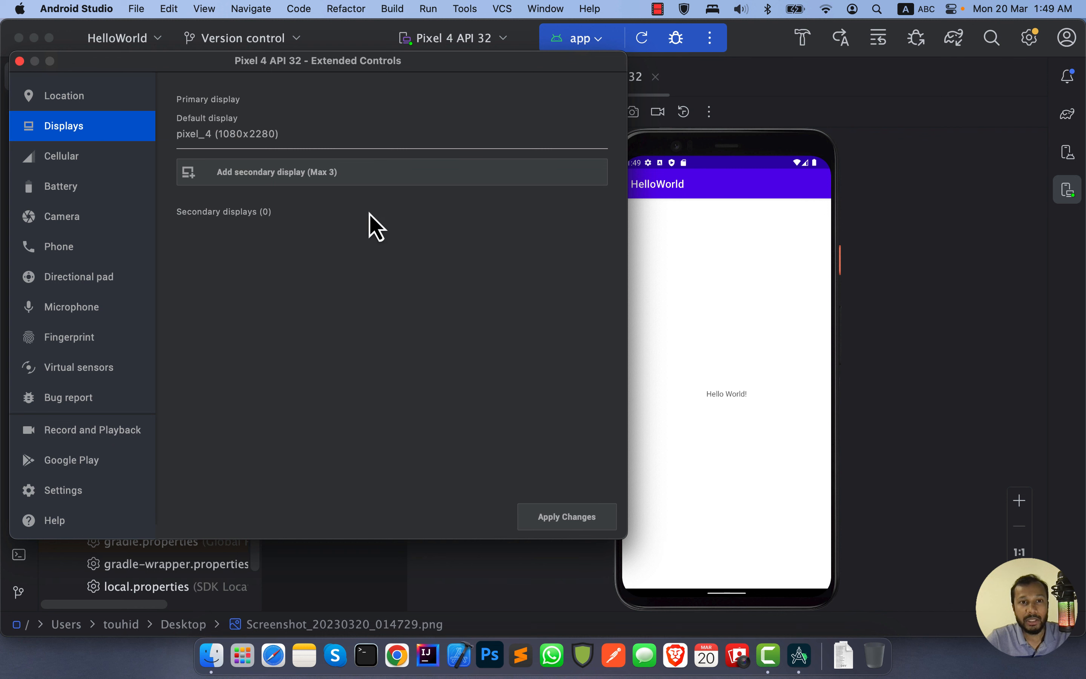
left_click(333, 177)
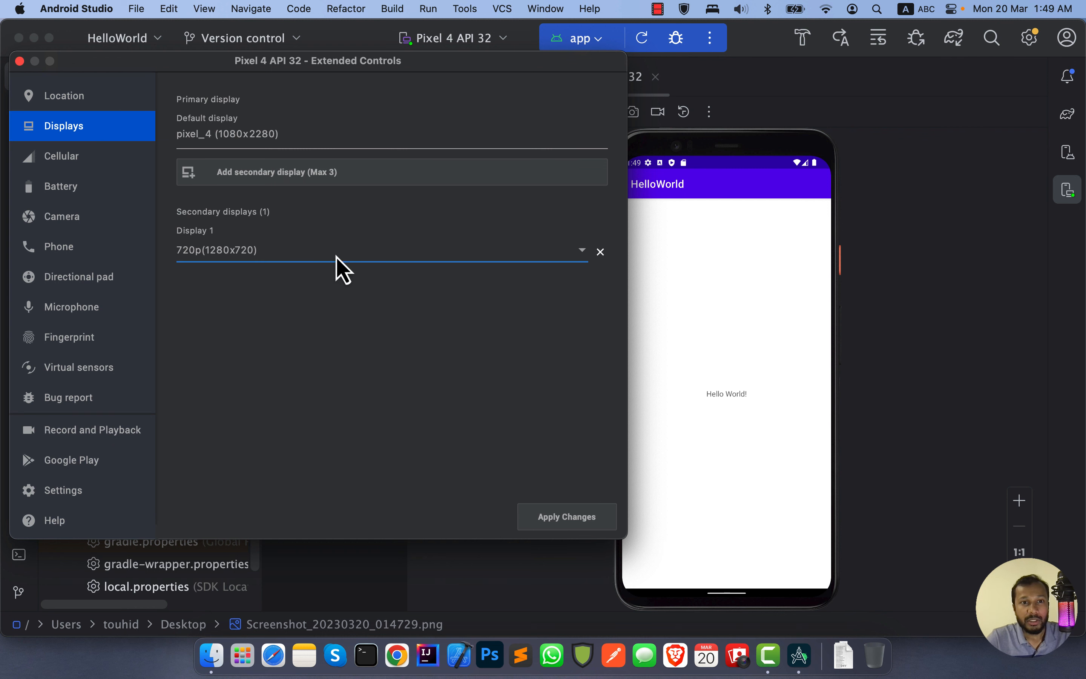
left_click(577, 251)
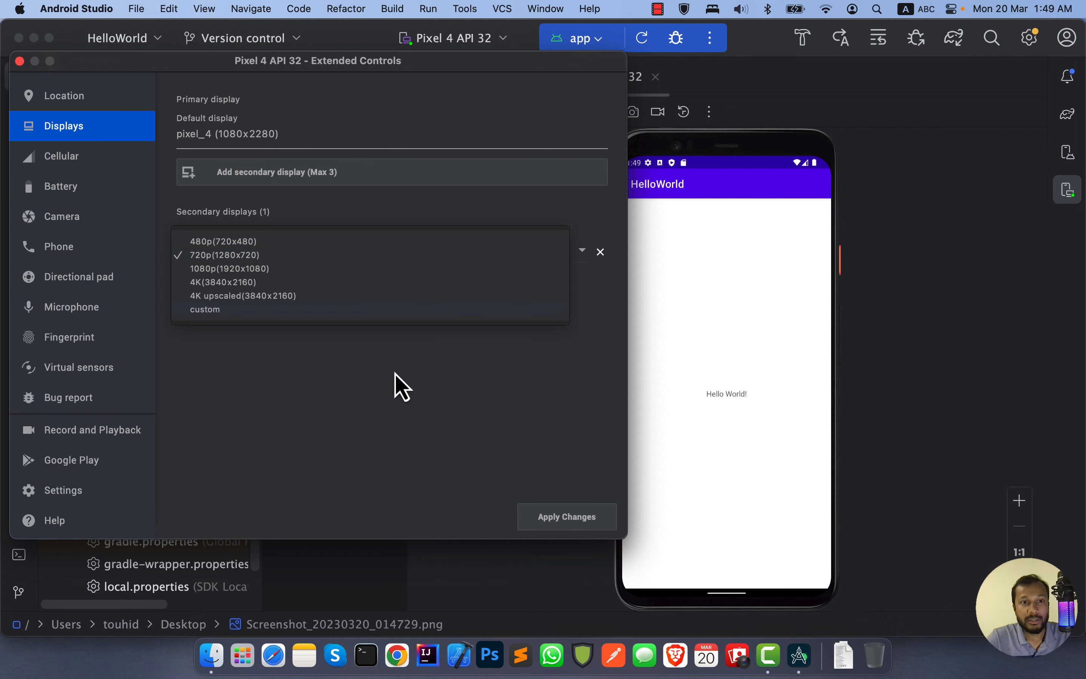
left_click(388, 353)
Step: Examine the Cellular network type options and try out the Battery charge level control
left_click(70, 162)
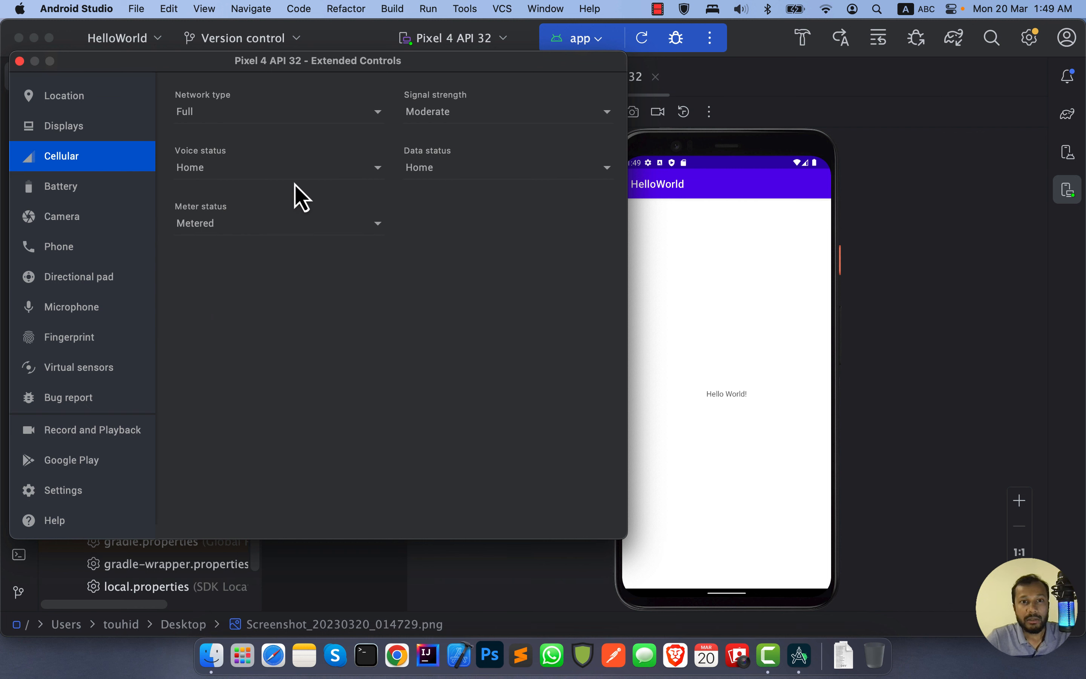
left_click(284, 115)
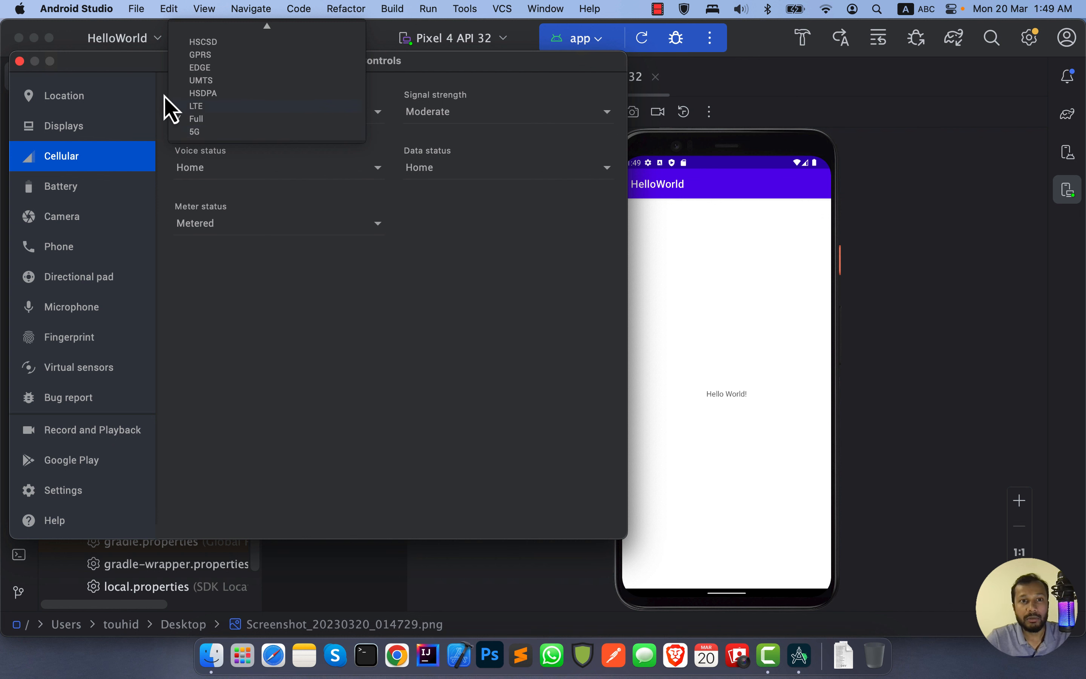
left_click(274, 304)
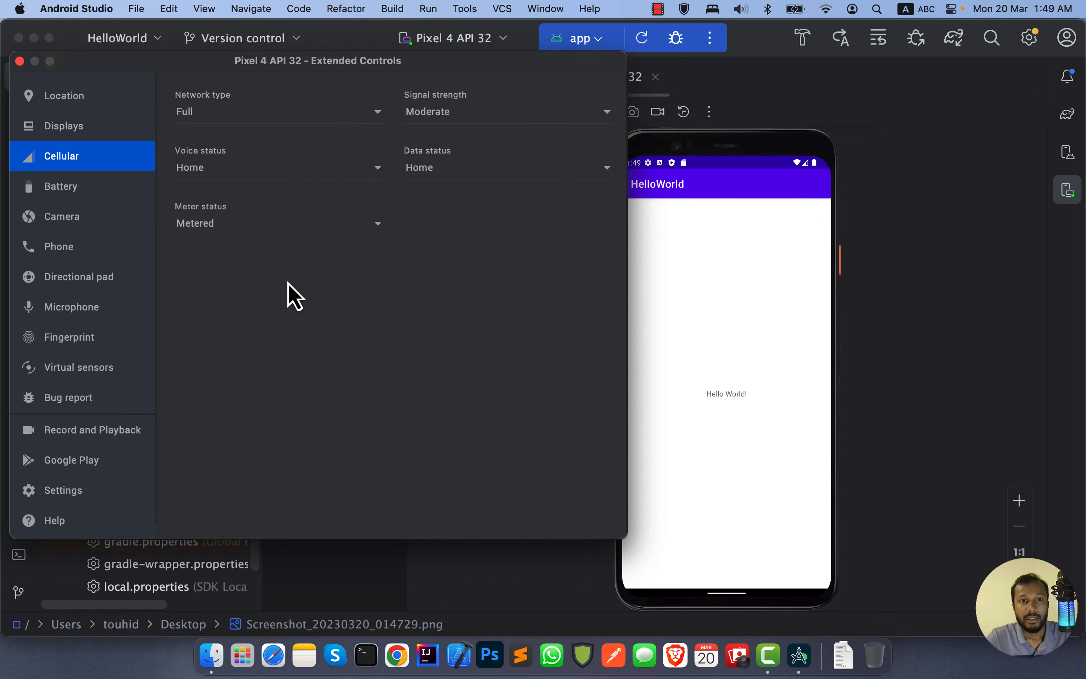
left_click(56, 200)
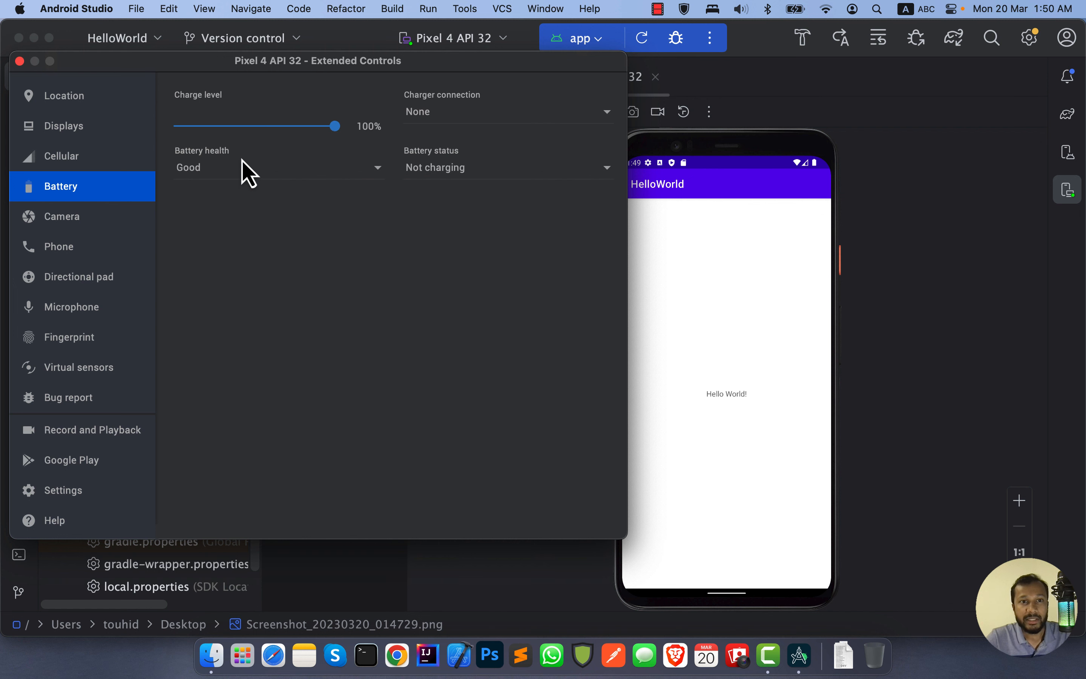
left_click_drag(334, 131, 359, 150)
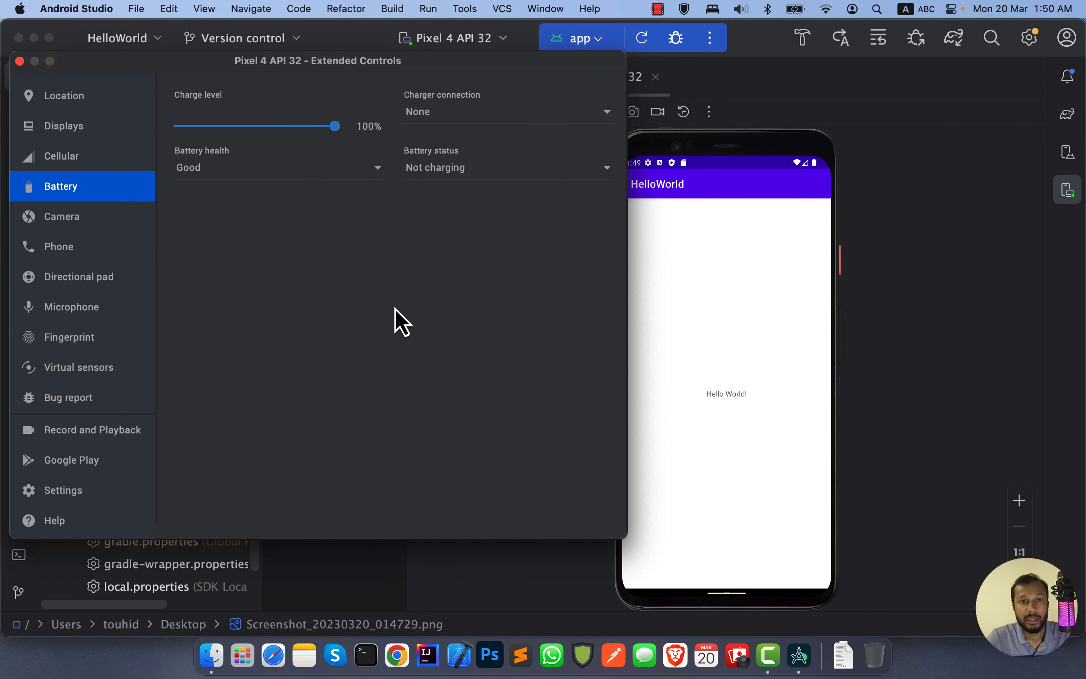
Step: Review the Camera, Phone, Microphone, Fingerprint, Bug report, Record and Playback and Google Play settings, revisit Location, and close Extended Controls
left_click(85, 218)
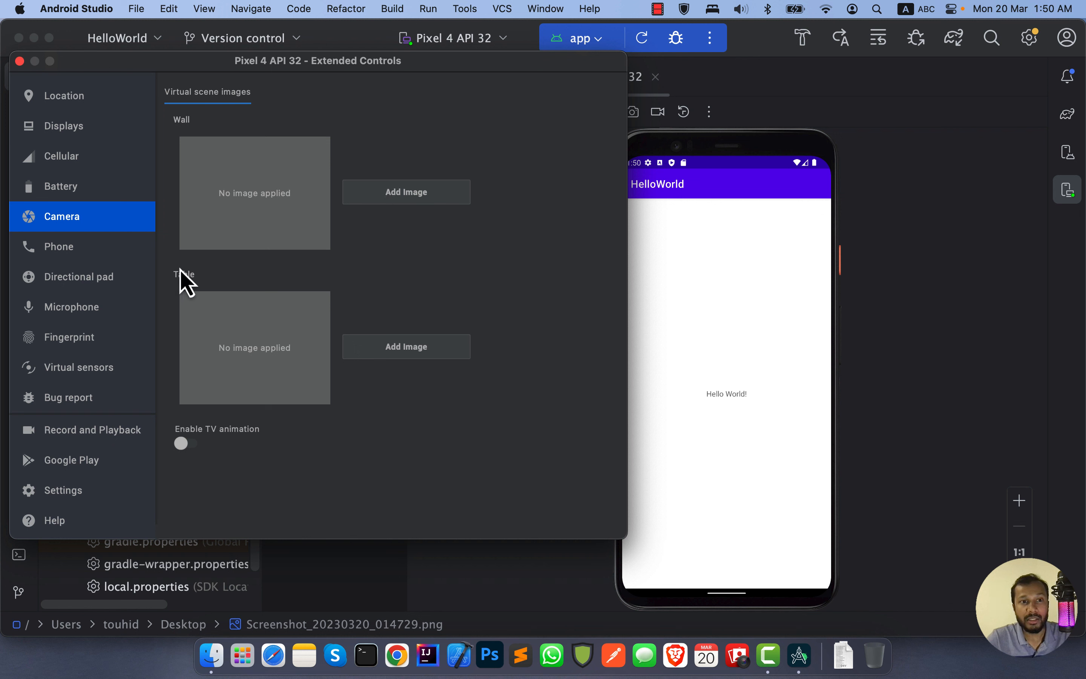
left_click(19, 255)
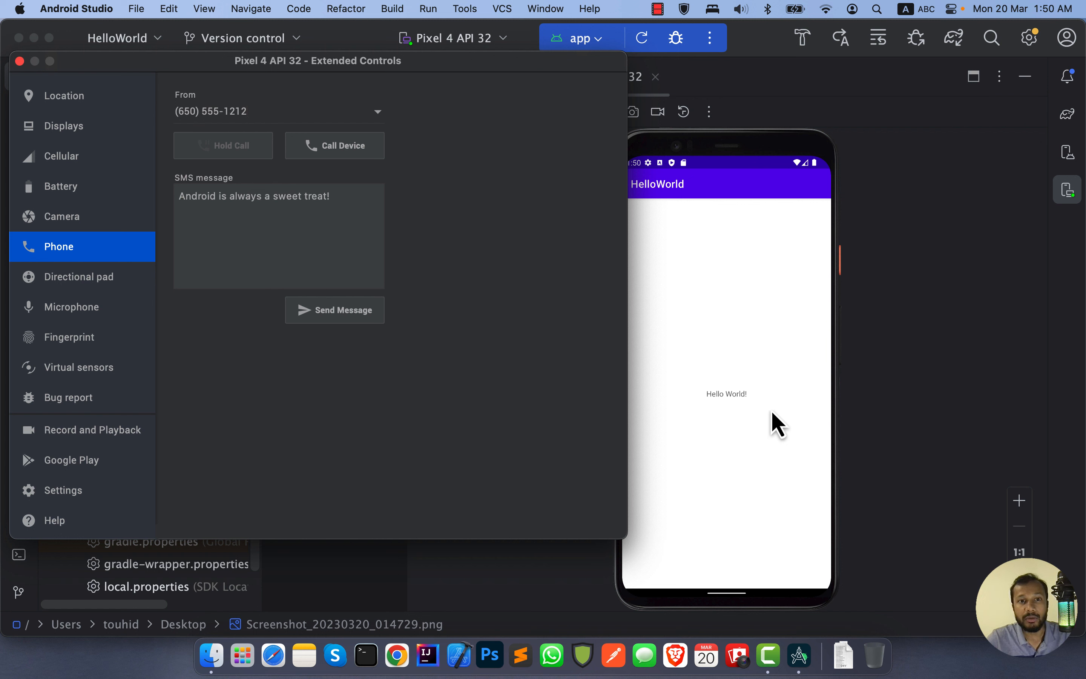
left_click(92, 309)
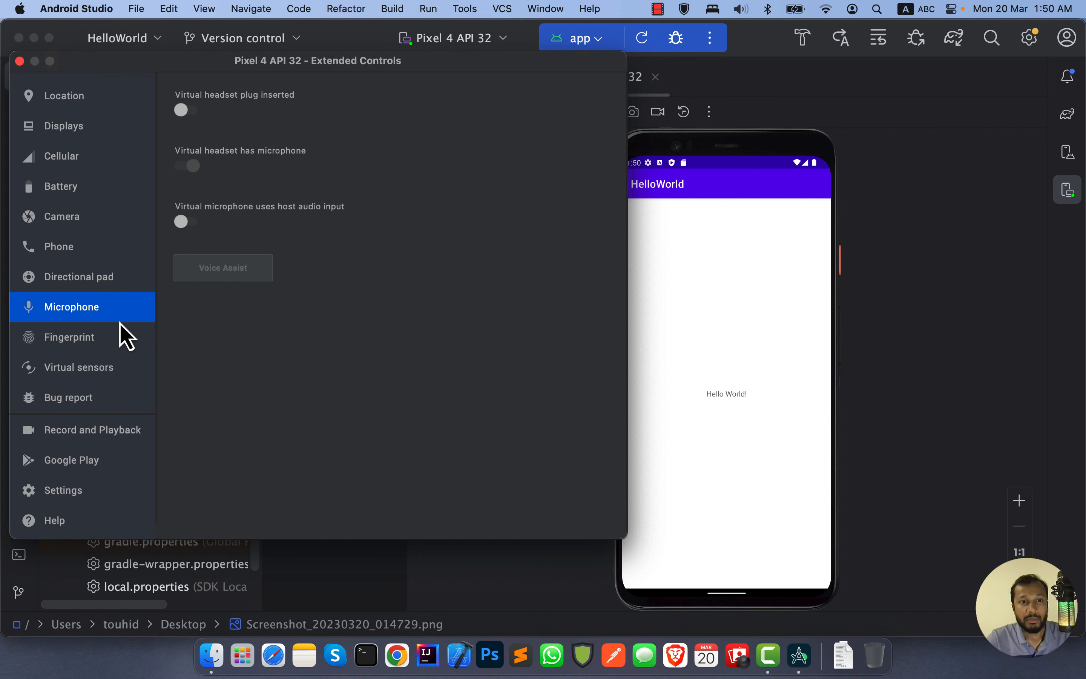
left_click(77, 347)
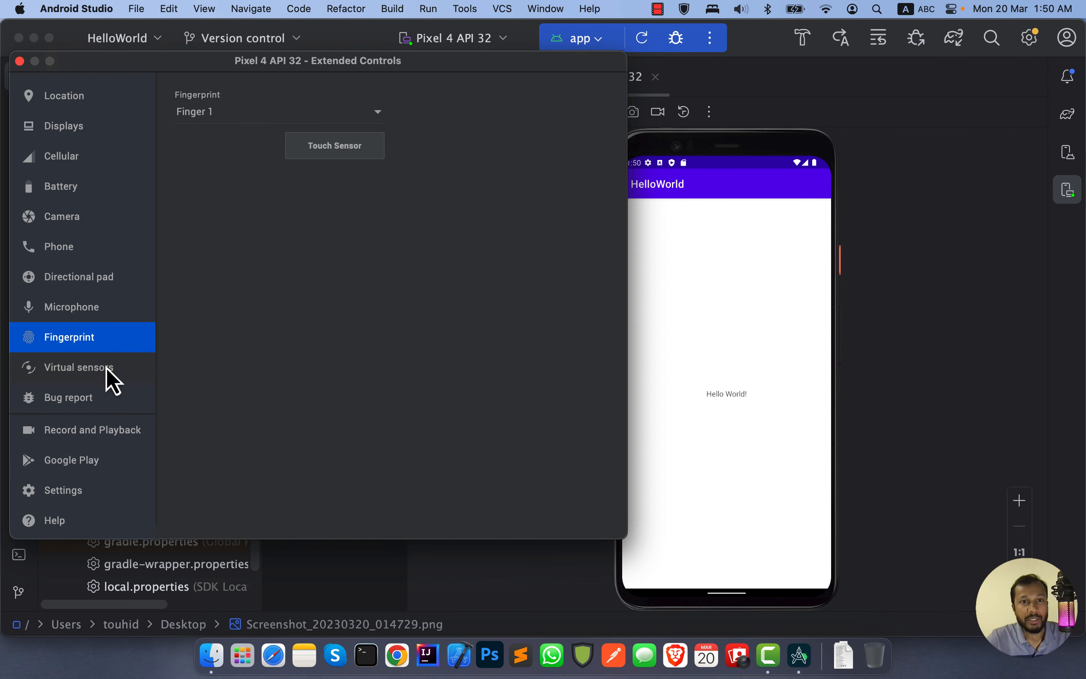
left_click(110, 377)
left_click(108, 337)
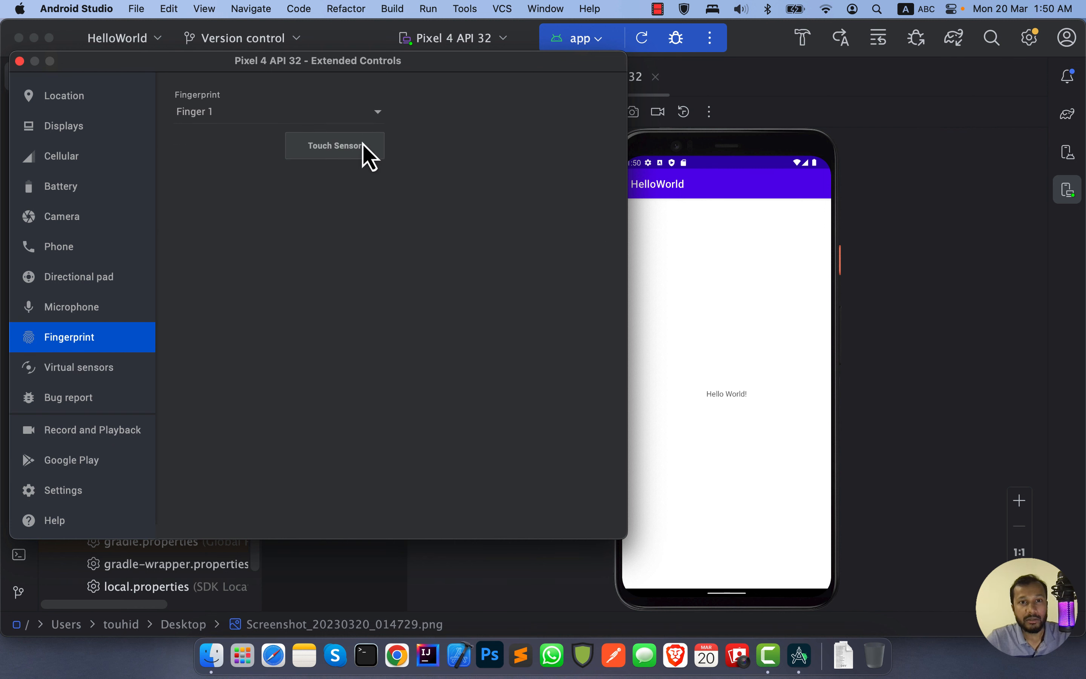
left_click(103, 381)
left_click(108, 401)
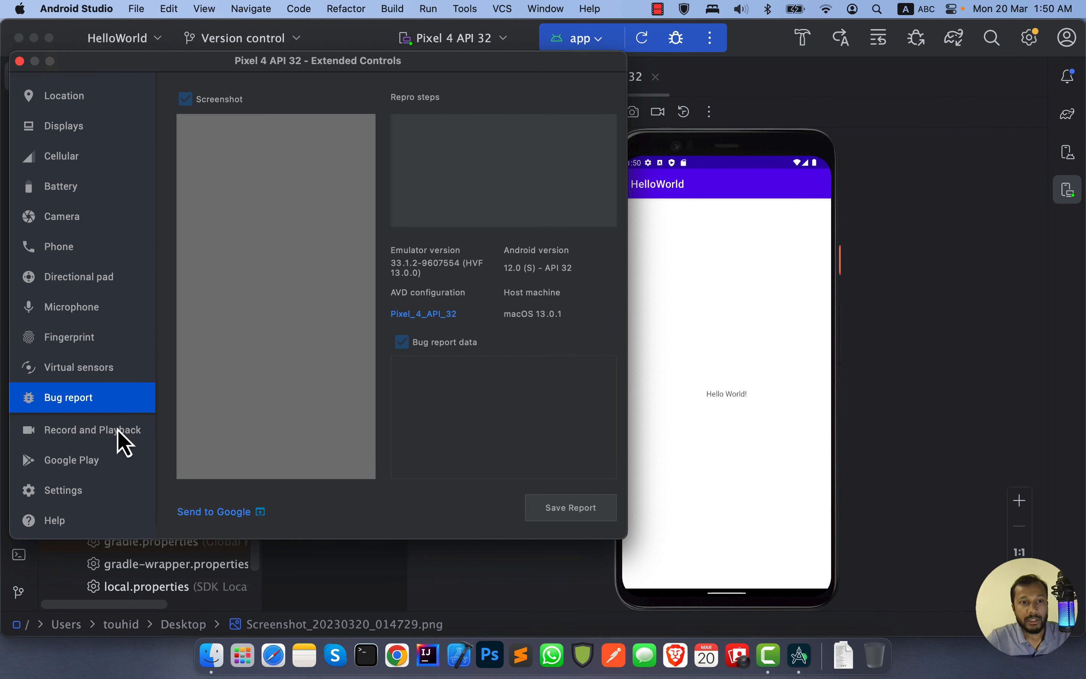
left_click(115, 434)
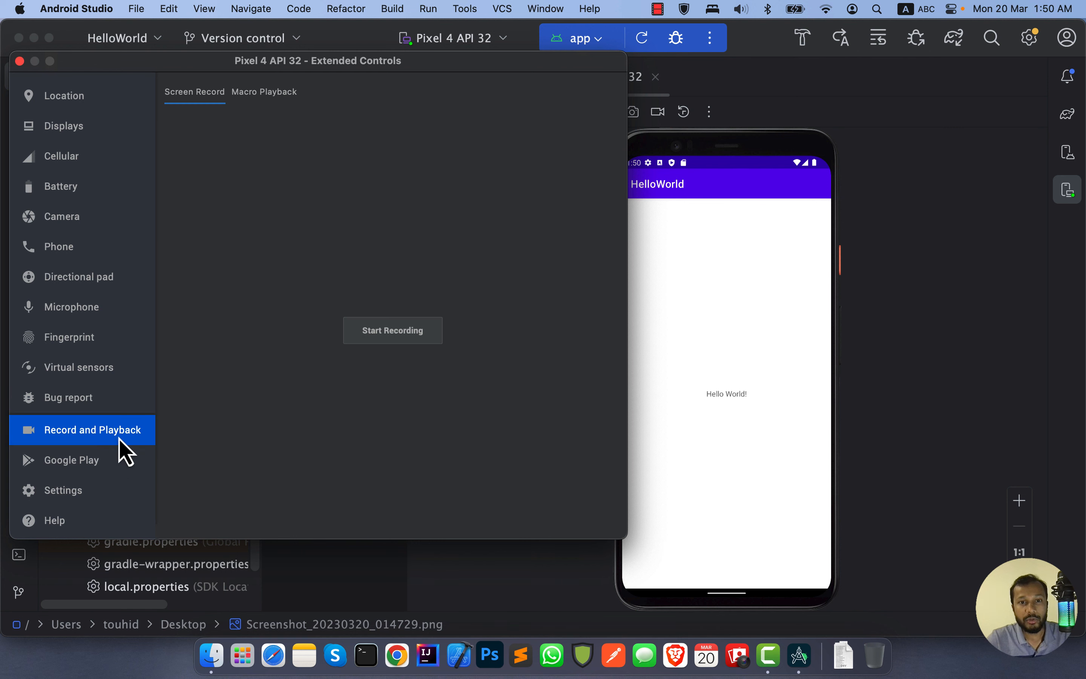
left_click(100, 464)
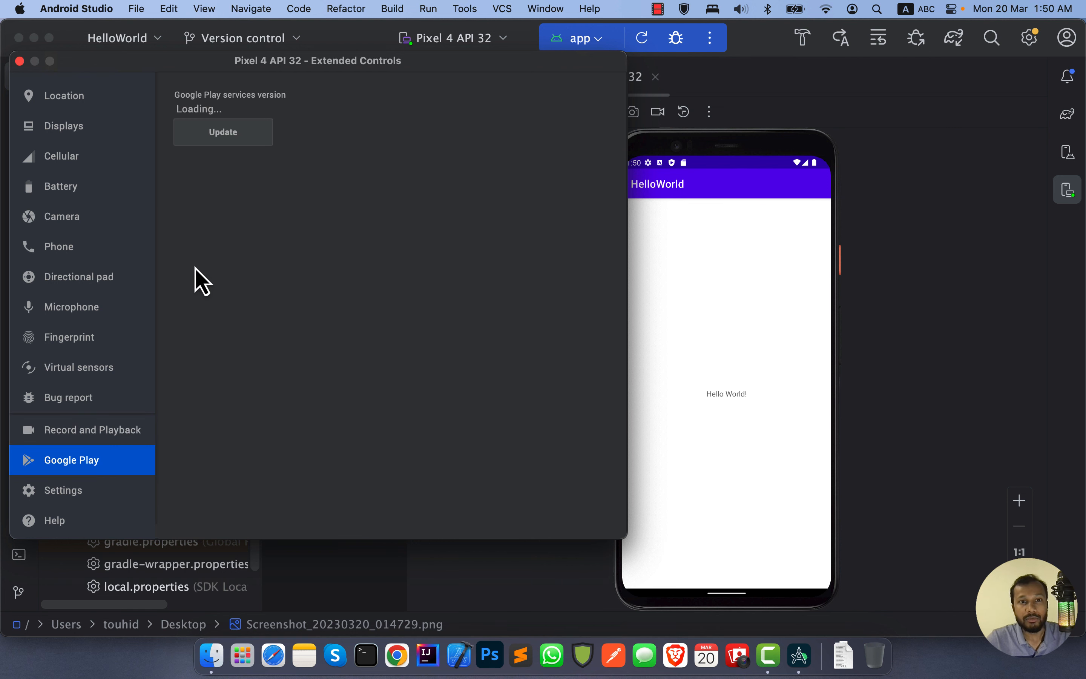
left_click(114, 98)
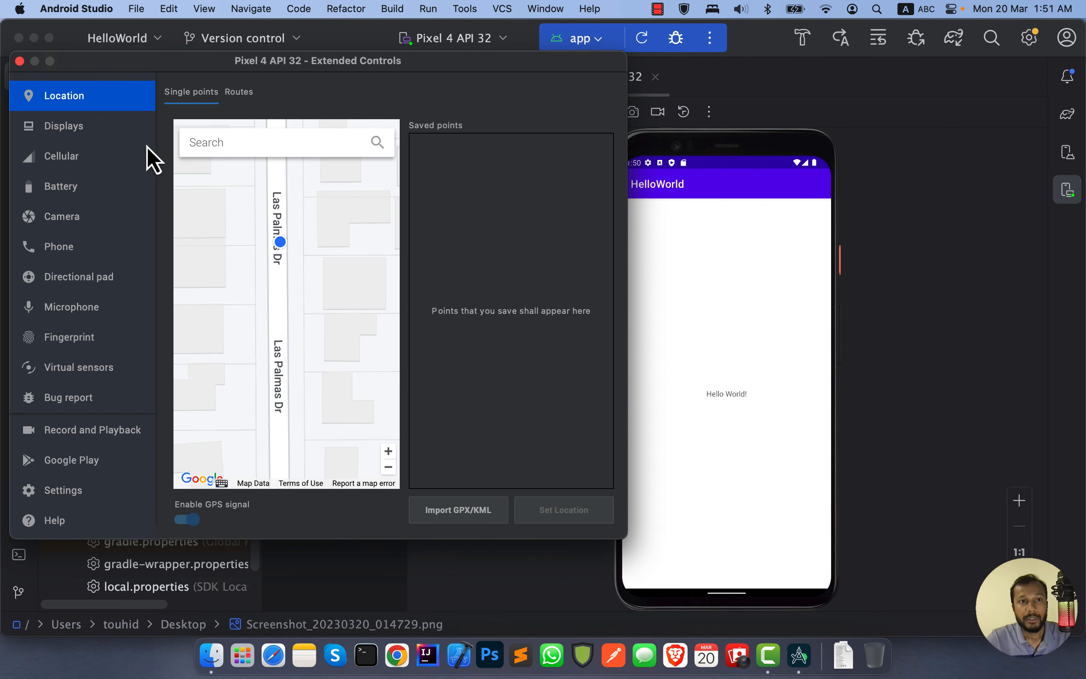
left_click(19, 62)
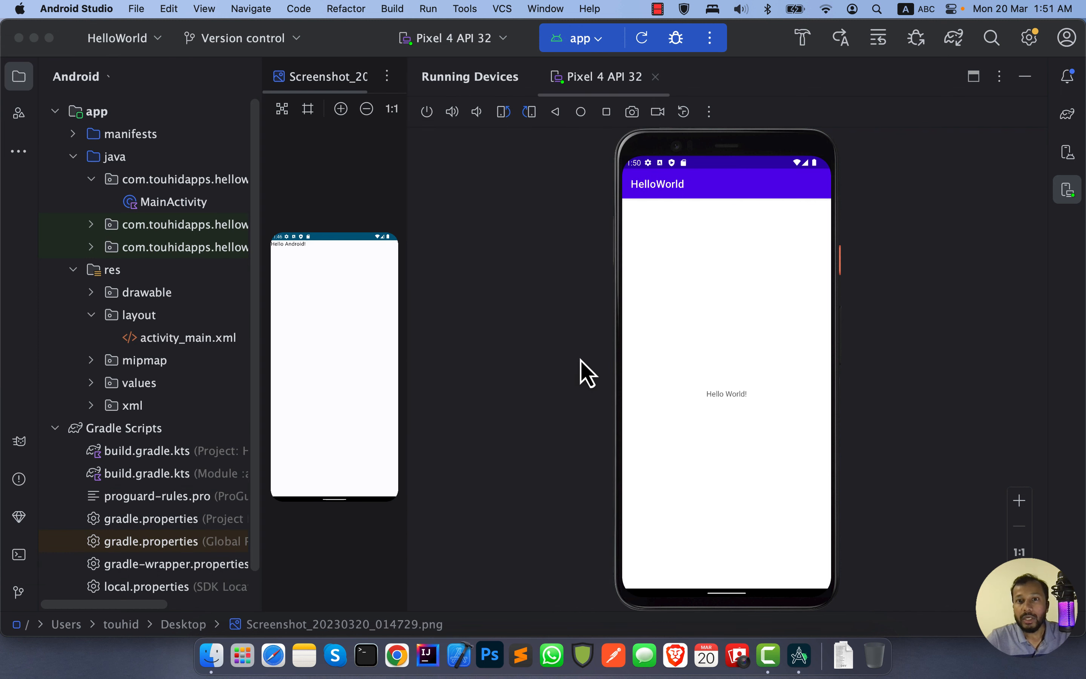